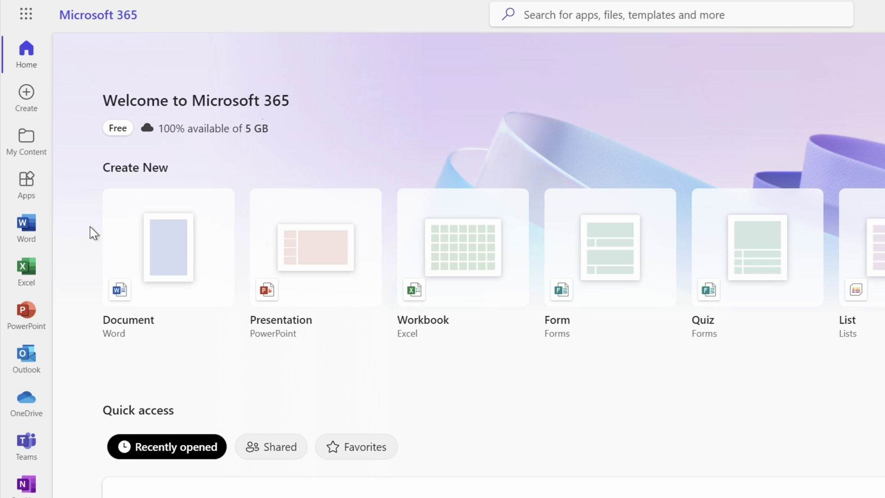
Create a new blank Word document from the Microsoft 365 Word start page.
left_click(30, 232)
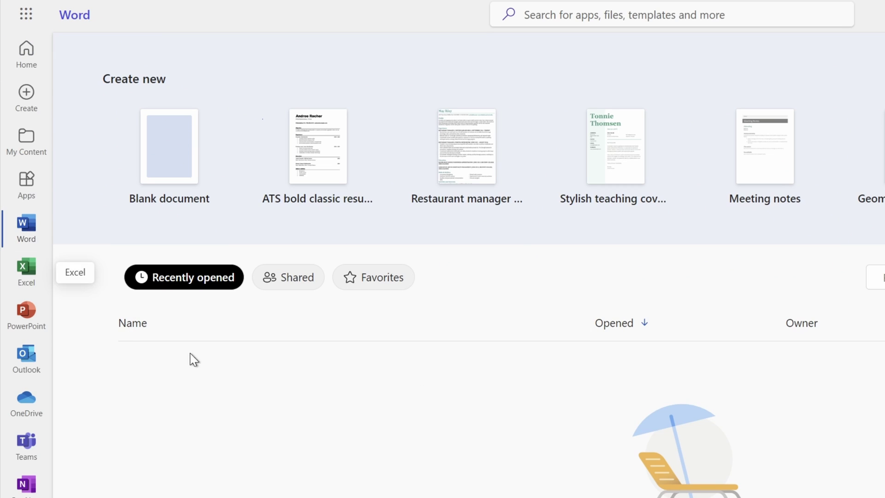
left_click(170, 159)
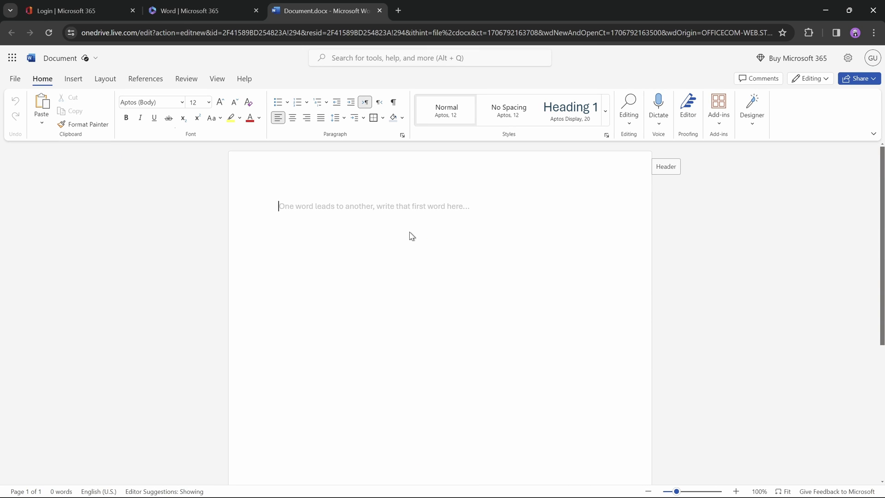
Search the add-ins store for 'gpt' and install the Autopilot add-in, accepting its terms.
left_click(719, 121)
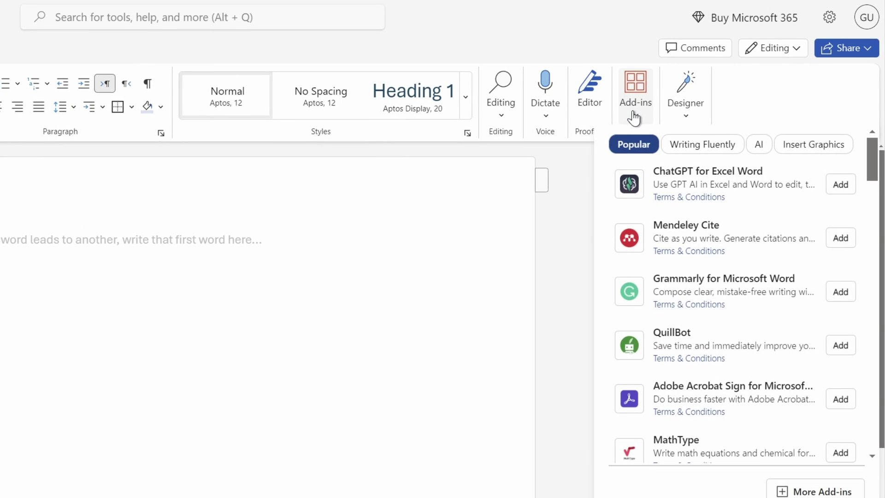
left_click(804, 441)
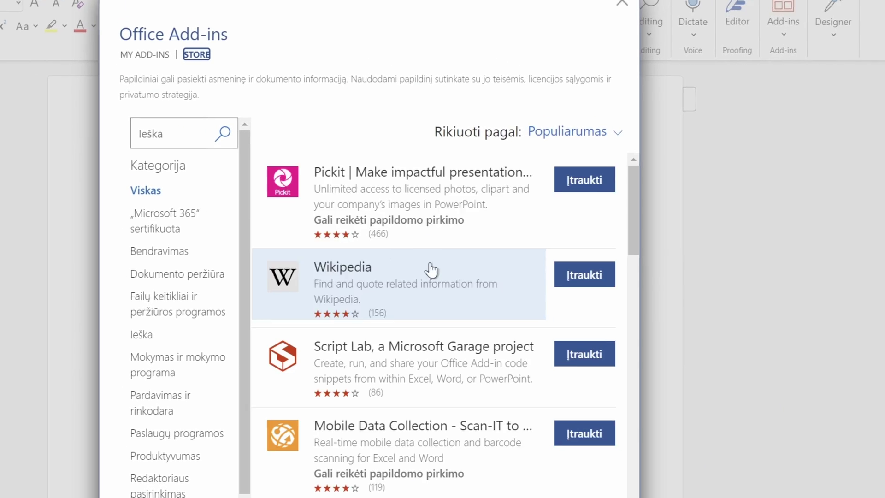
left_click(332, 189)
left_click(324, 228)
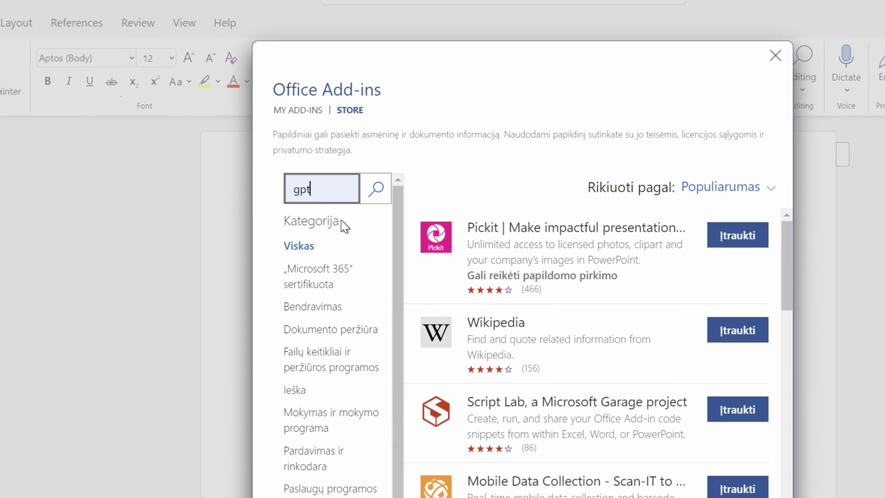
left_click(377, 193)
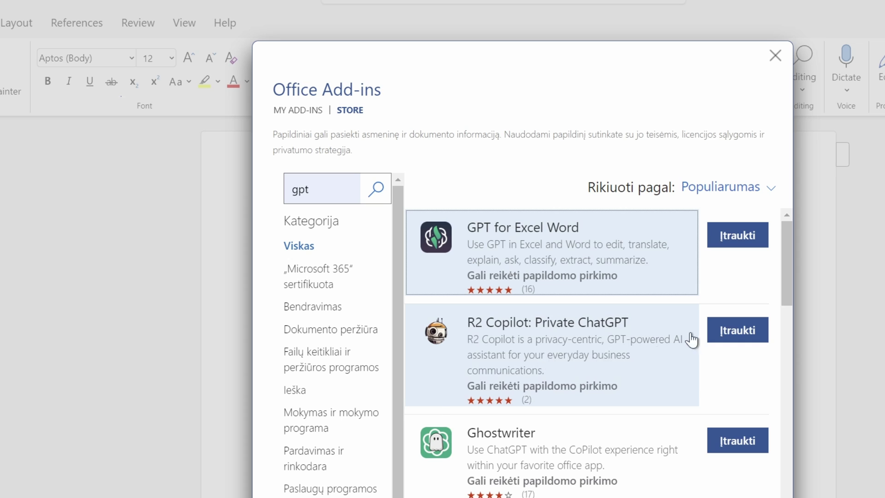
left_click_drag(788, 264, 785, 327)
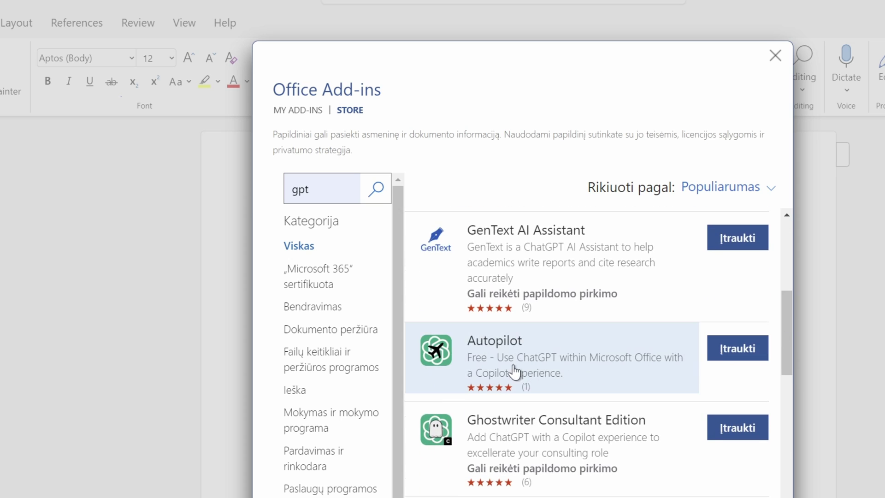
left_click(733, 356)
left_click(701, 339)
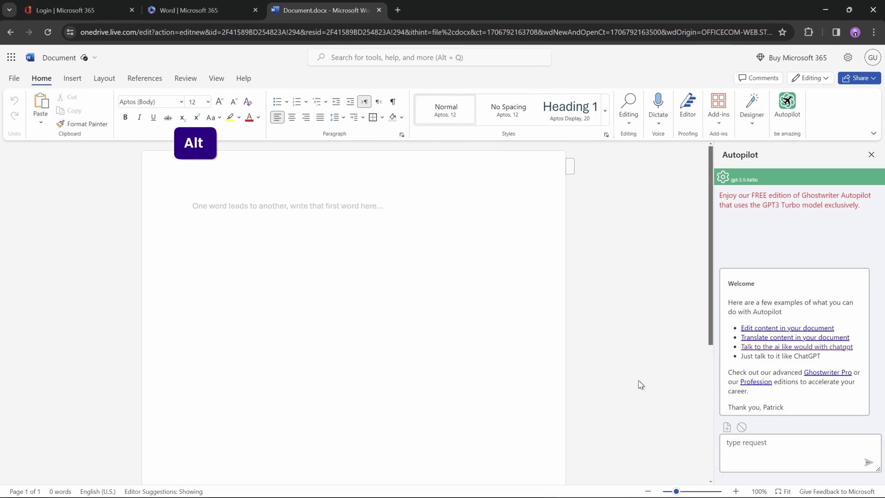
Copy the 10-slide Minecraft outline request from prompts.txt into Autopilot's request box.
key("alt+Tab")
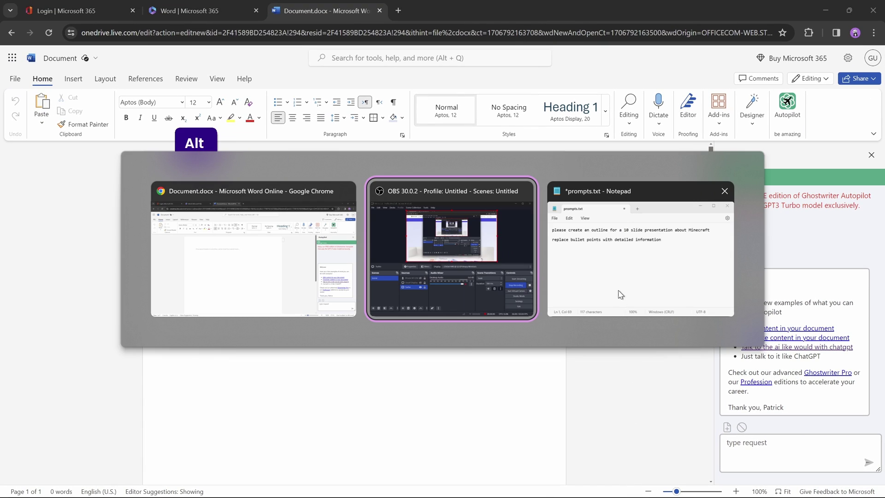
left_click(620, 266)
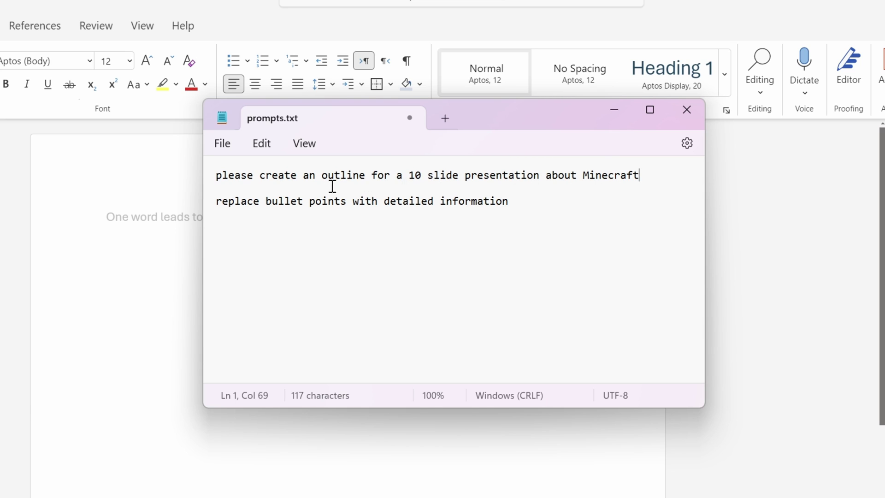
triple_click(205, 181)
key("ctrl+c")
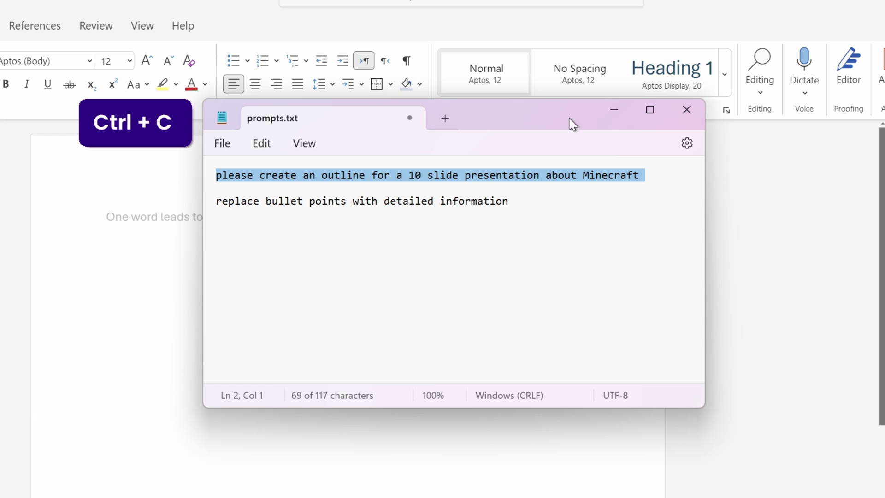
left_click(615, 109)
left_click(789, 489)
key("ctrl+v")
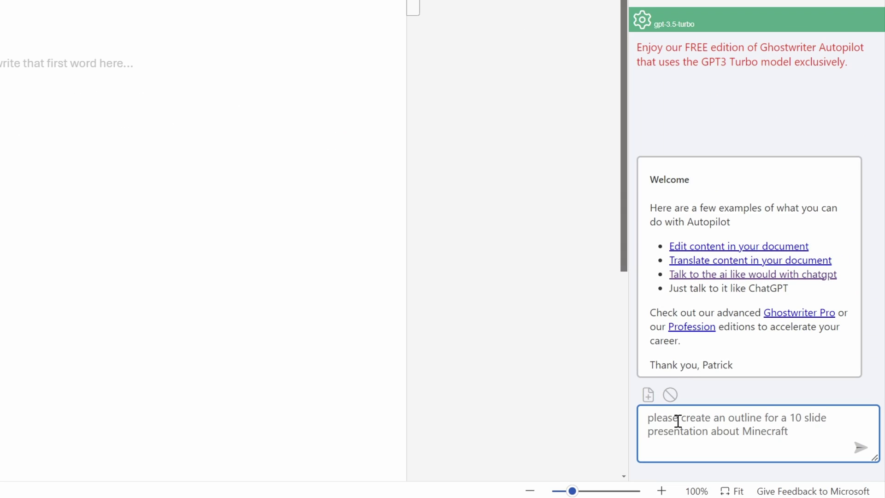
Send the outline request to Autopilot and review the ten-section outline it returns.
left_click(860, 447)
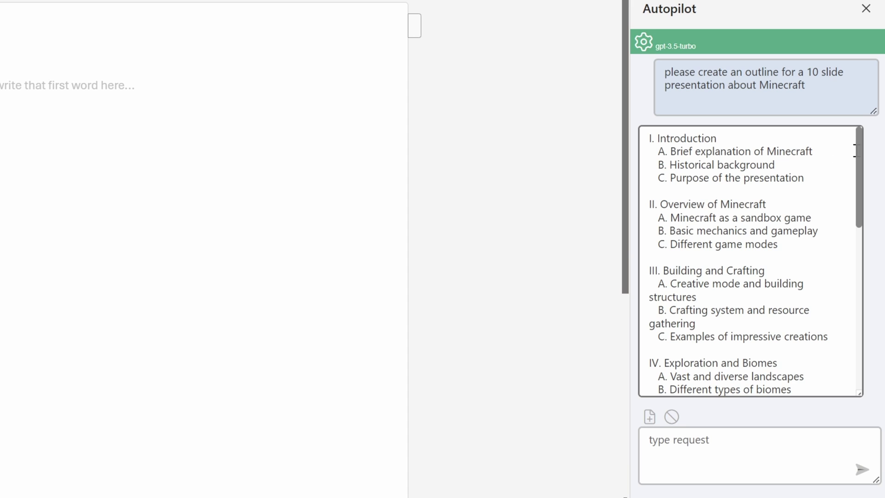
scroll(859, 147, "down", 10)
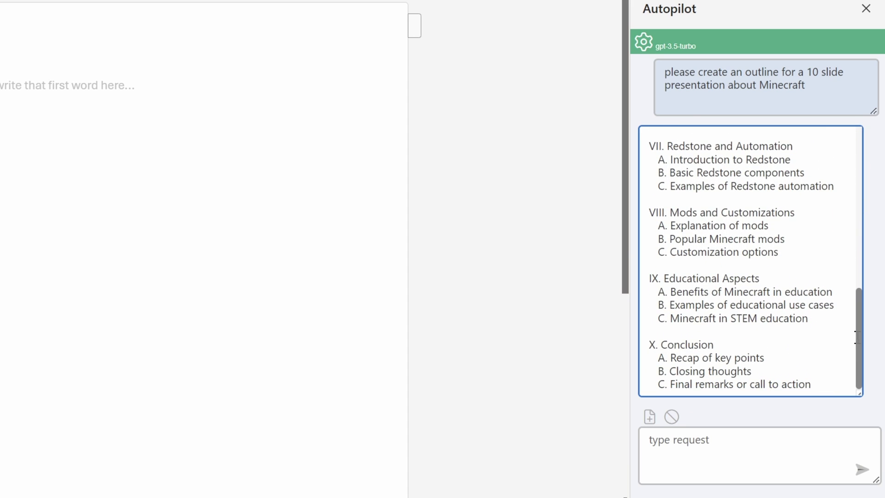
scroll(856, 336, "up", 10)
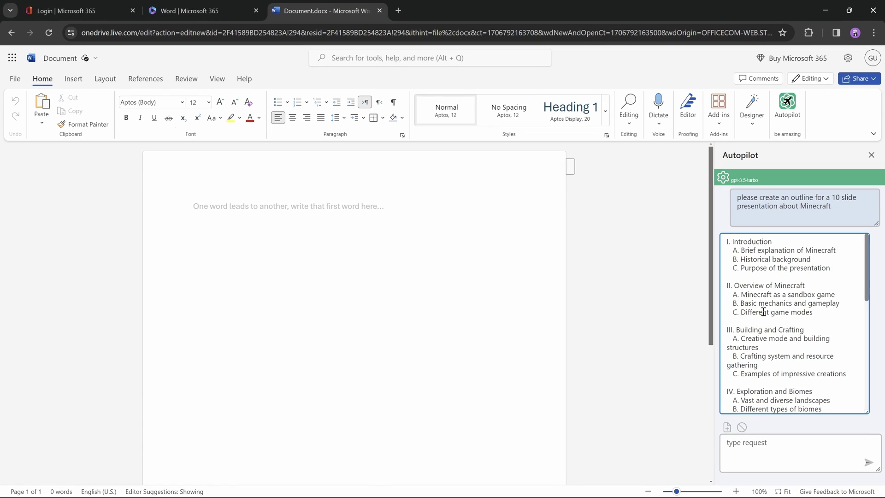
Send Autopilot the follow-up request from prompts.txt asking for detailed explanations instead of bullet points.
key("alt+Tab")
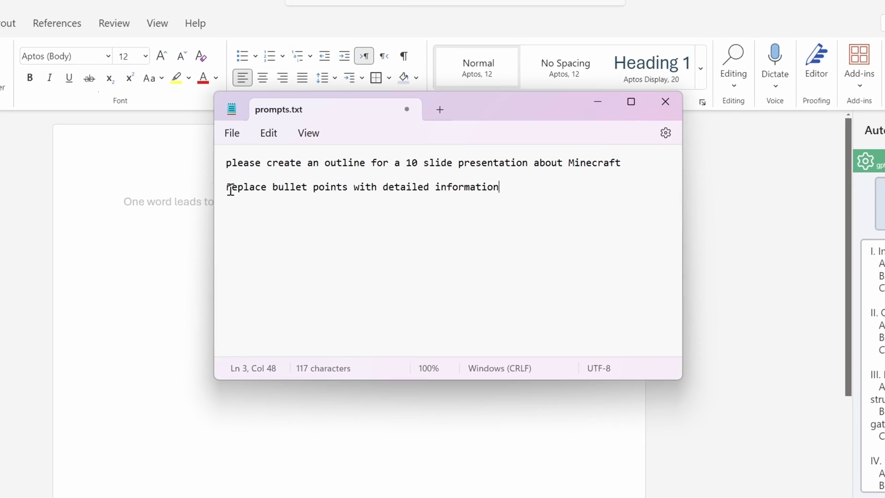
triple_click(322, 197)
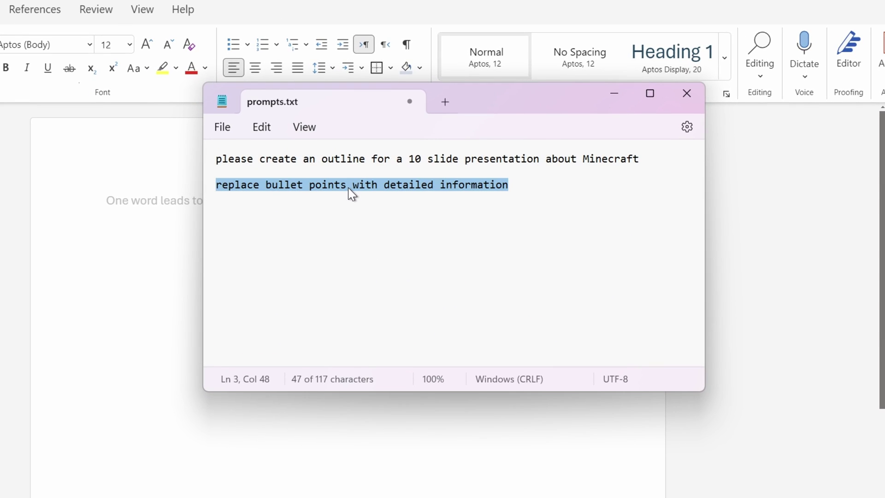
key("ctrl+c")
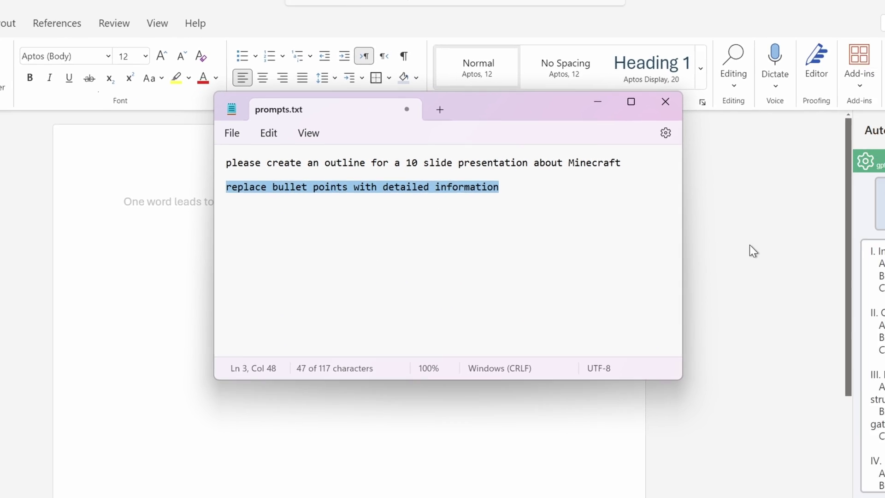
left_click(757, 320)
left_click(753, 447)
key("ctrl+v")
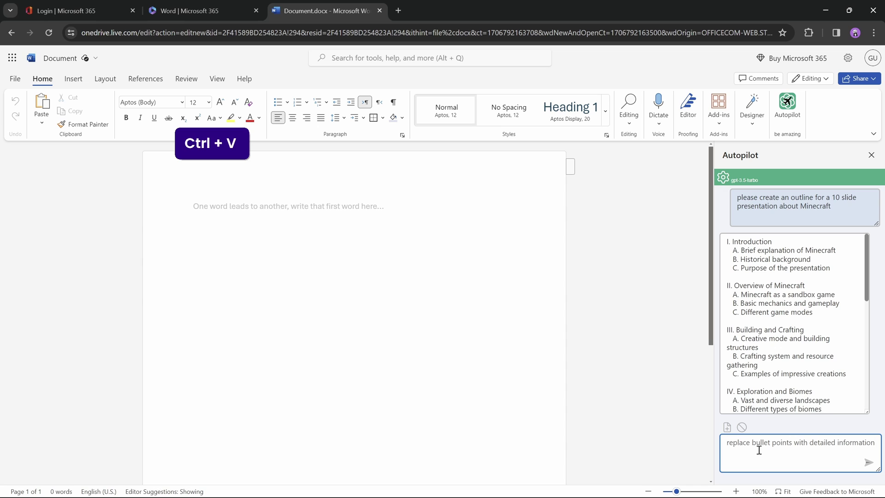
left_click(869, 464)
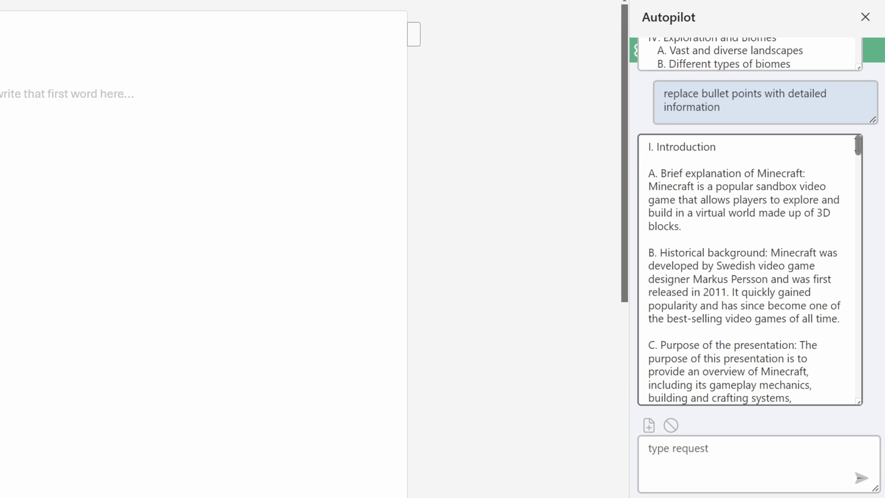
left_click_drag(858, 144, 854, 390)
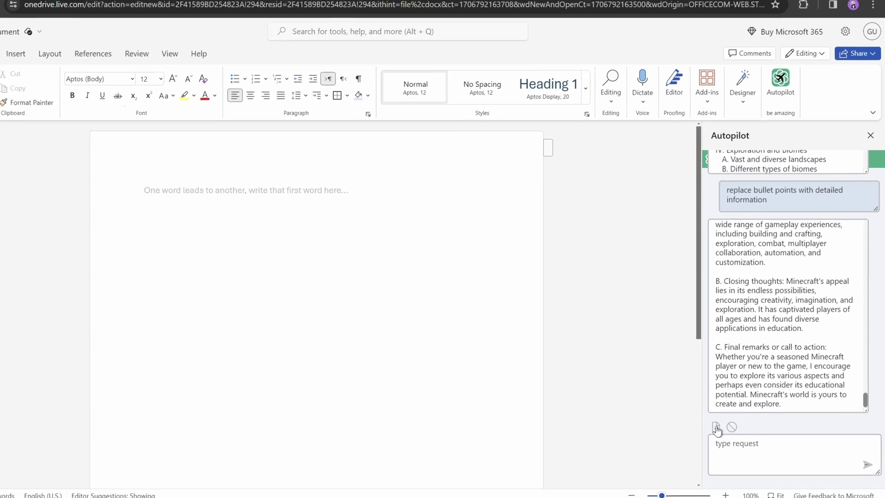
Insert the detailed outline into the document and add the title 'Minecraft: A Game Like No Other' above it.
left_click(716, 428)
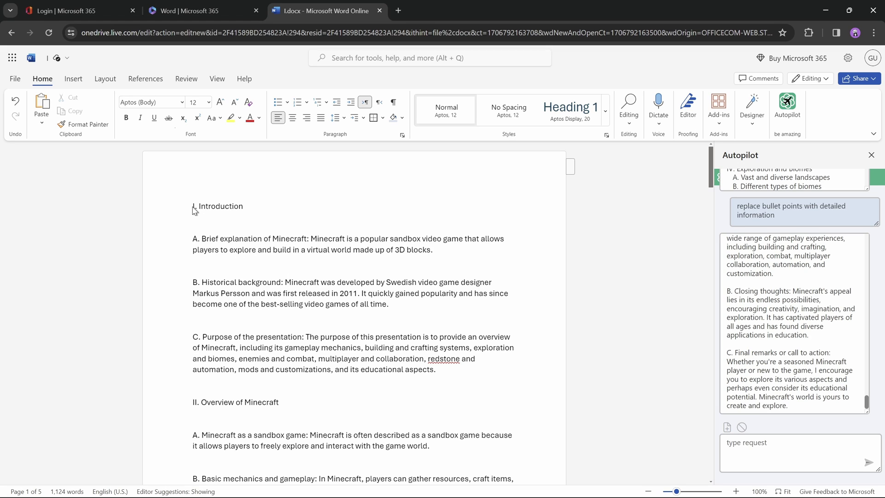
key("Return")
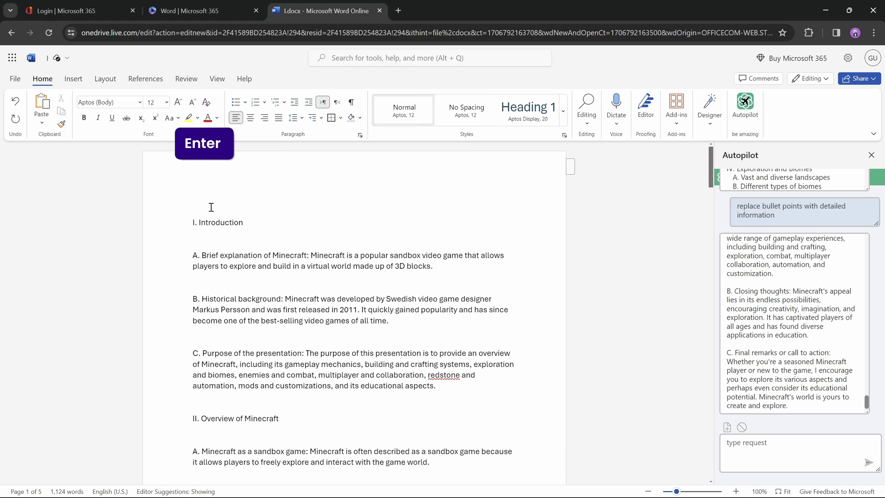
key("Up")
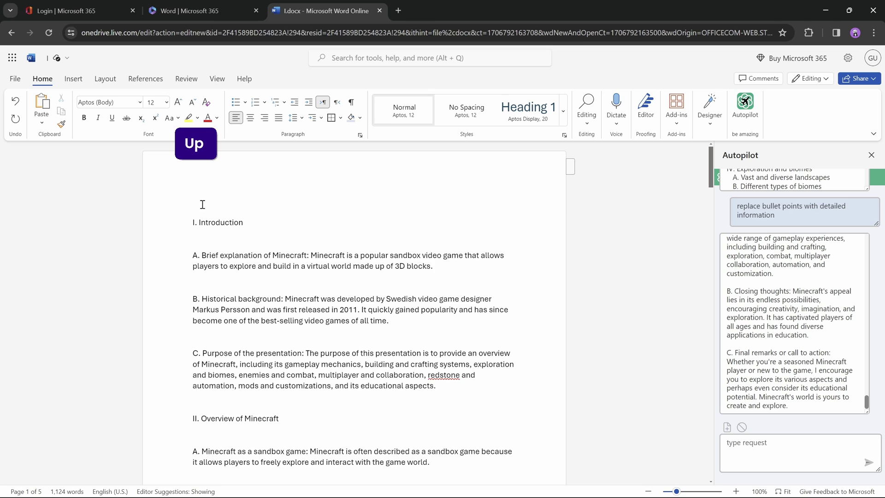
type("Mine")
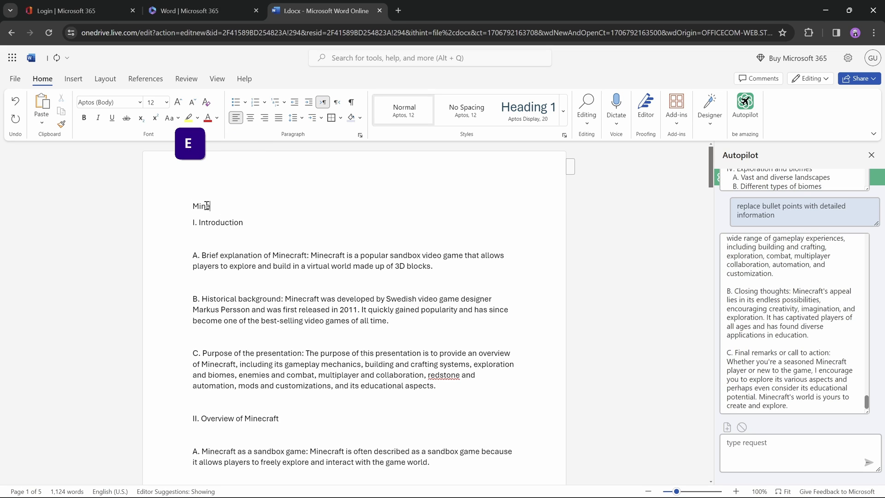
type("craft: A")
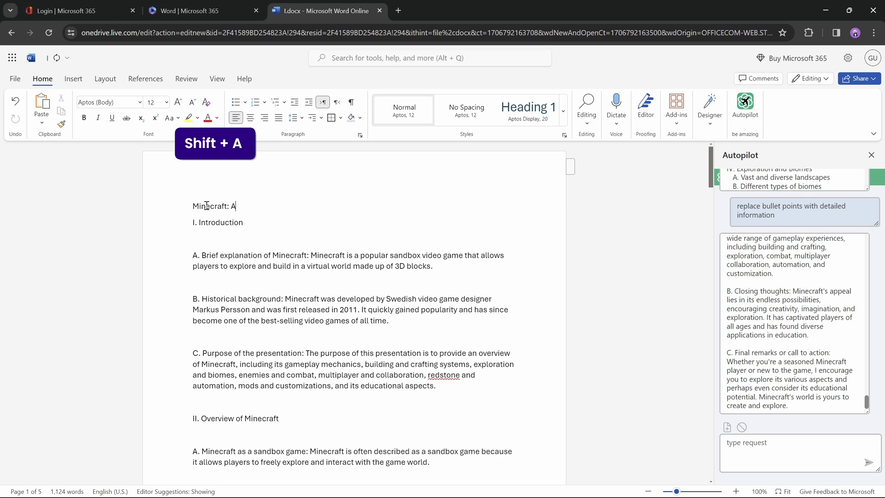
type(" Game Like ")
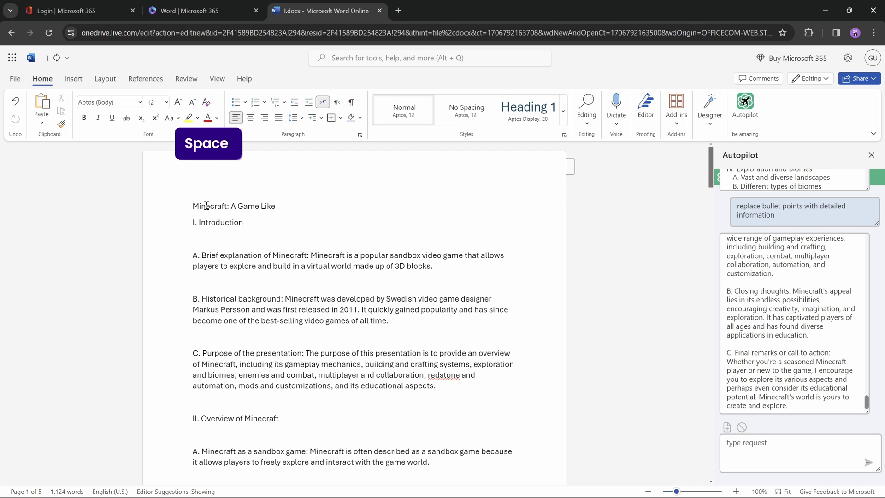
type("No Other")
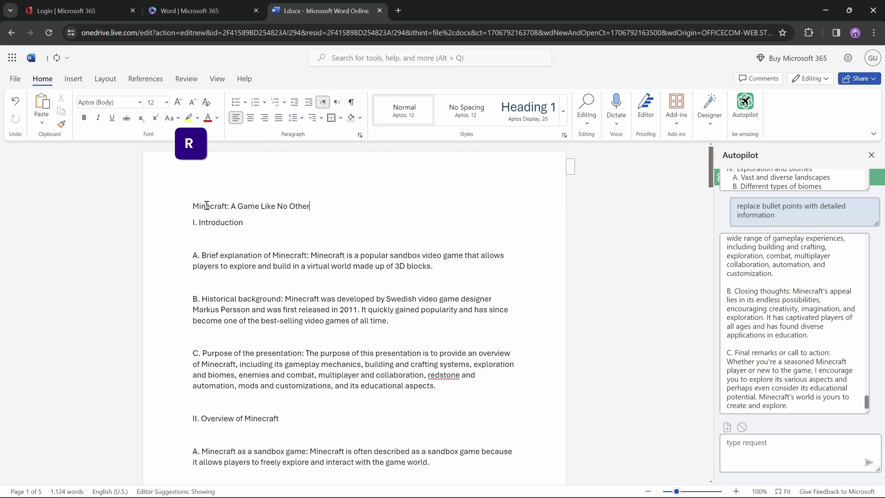
Format the title 'Minecraft: A Game Like No Other' as Heading 1.
left_click_drag(311, 206, 194, 209)
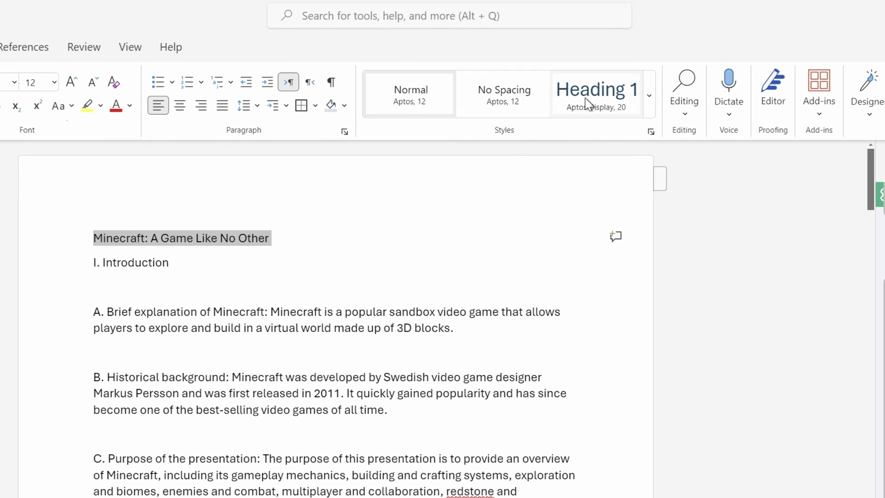
left_click(585, 98)
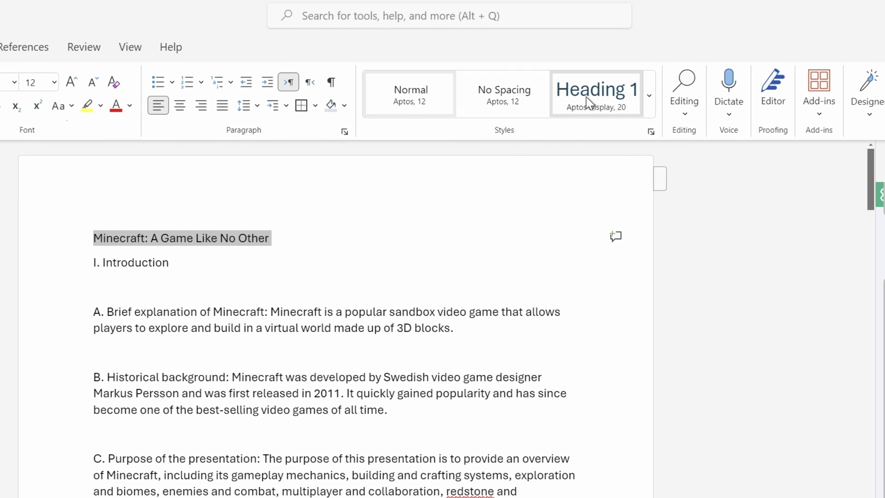
left_click(402, 262)
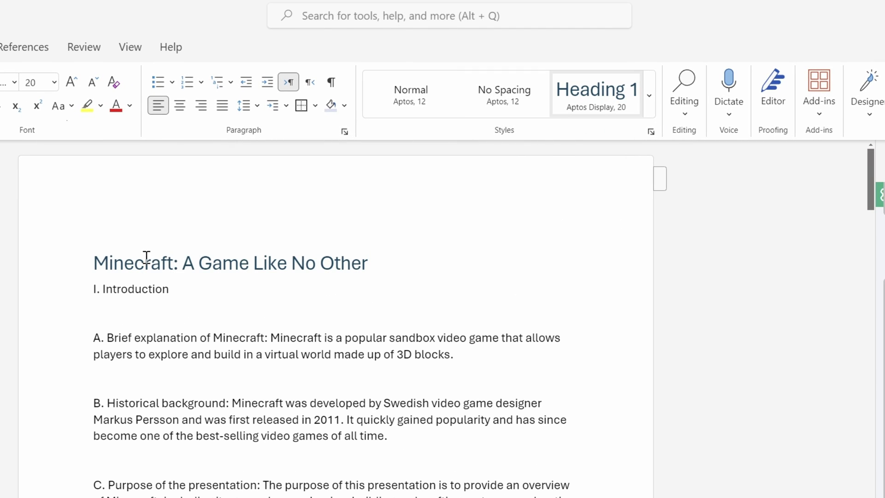
Apply the Heading 2 style to the 'I. Introduction' line.
left_click_drag(168, 290, 83, 292)
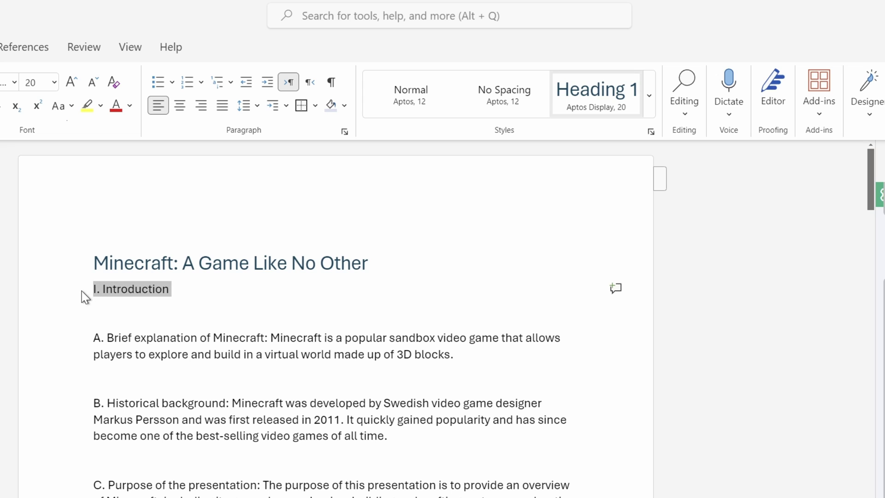
left_click(651, 97)
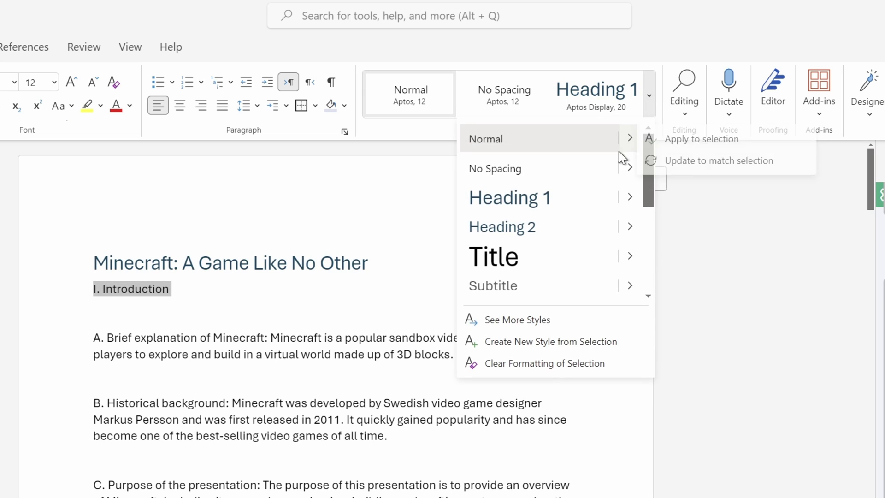
left_click(538, 227)
left_click(235, 319)
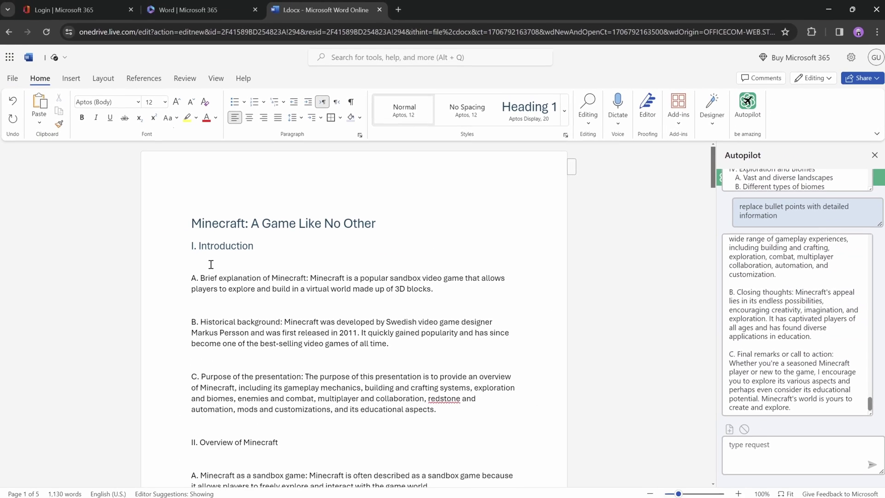
Strip the Introduction's A./B. prefixes, the popularity sentence and the C. Purpose paragraph.
scroll(231, 283, "down", 1)
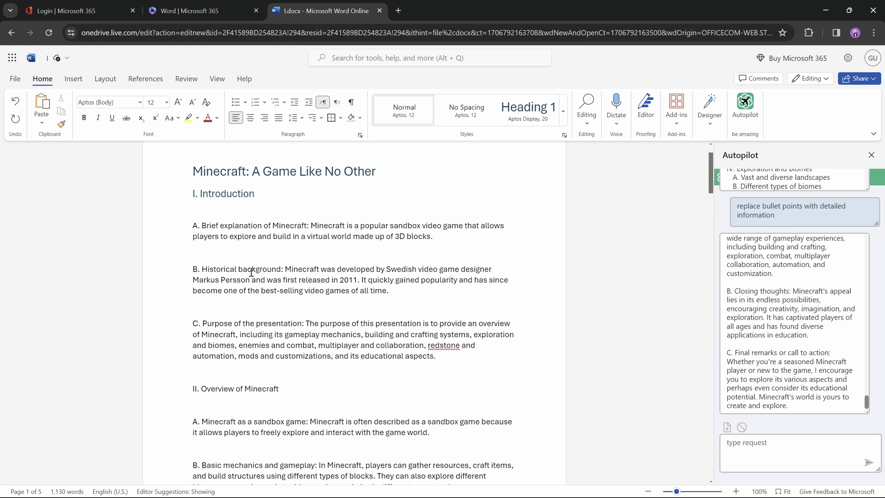
left_click_drag(312, 225, 193, 226)
key("BackSpace")
key("BackSpace")
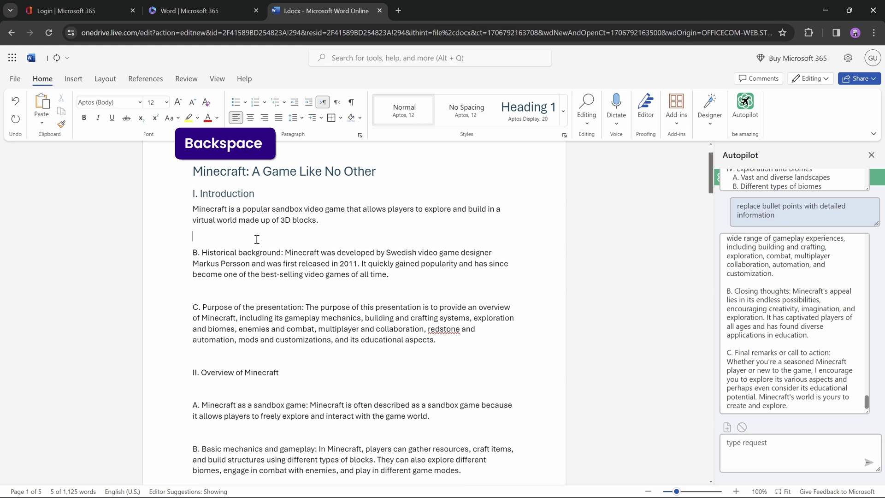
left_click_drag(285, 252, 193, 252)
key("BackSpace")
key("BackSpace")
left_click_drag(277, 258, 236, 247)
key("BackSpace")
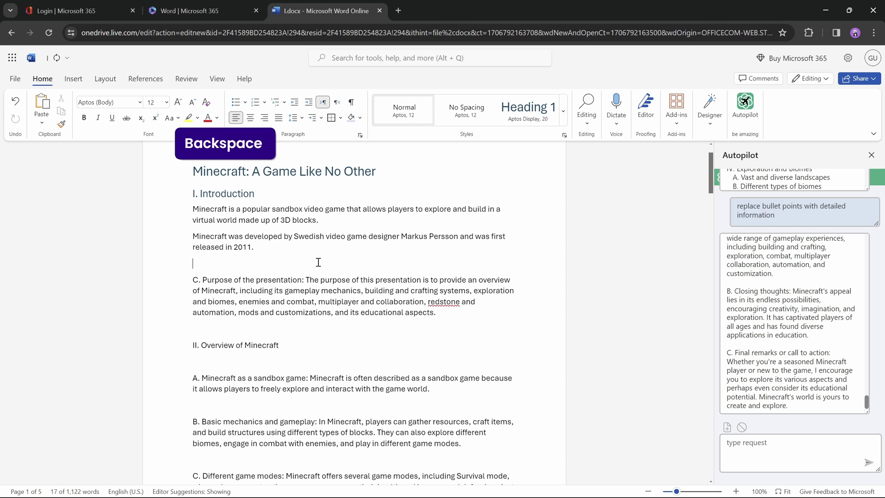
key("BackSpace")
left_click_drag(434, 313, 279, 279)
key("BackSpace")
key("BackSpace")
Make 'II. Overview of Minecraft' a Heading 2 and merge its A./B. paragraphs without prefixes.
left_click(563, 111)
left_click(479, 197)
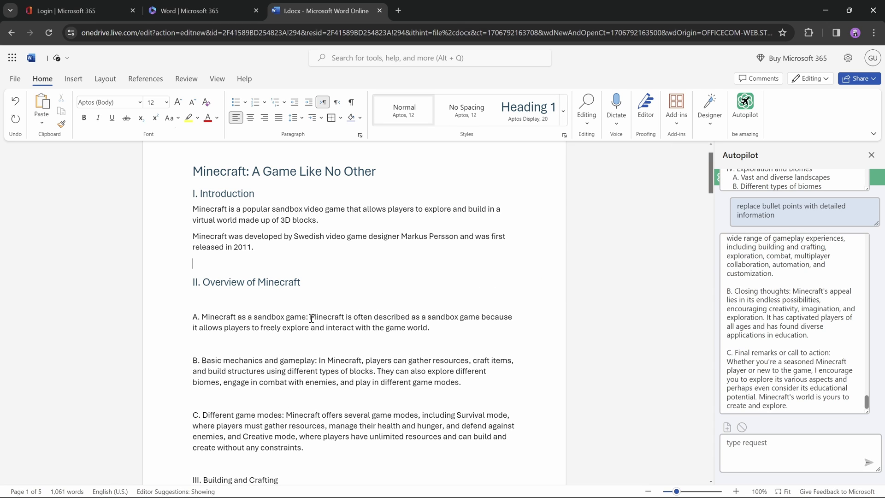
left_click_drag(311, 317, 192, 317)
key("BackSpace")
key("BackSpace")
left_click_drag(320, 344, 193, 344)
key("BackSpace")
key("BackSpace")
key("BackSpace")
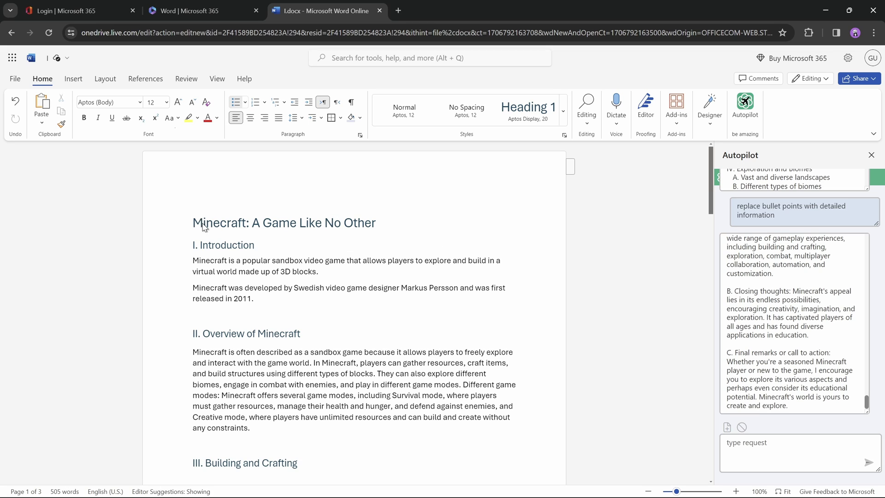
Check the title and Introduction heading styles in the Styles list, leaving them unchanged.
left_click_drag(204, 226, 325, 224)
left_click(309, 188)
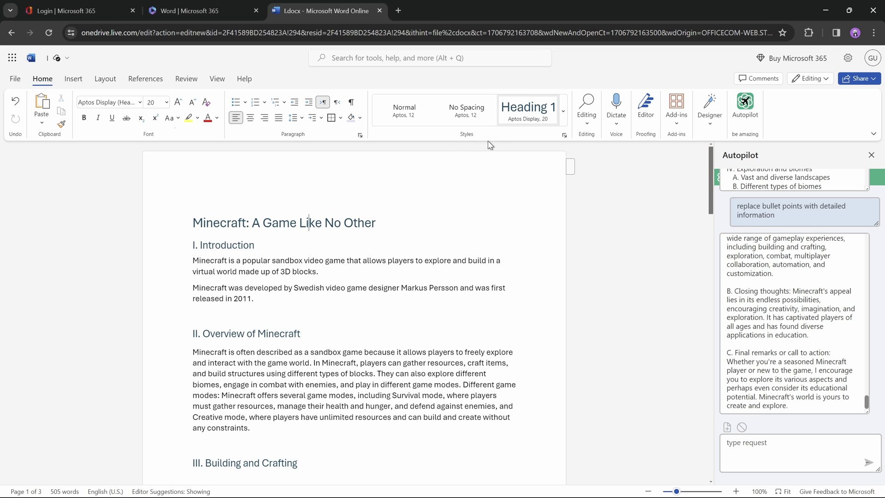
left_click_drag(212, 244, 241, 245)
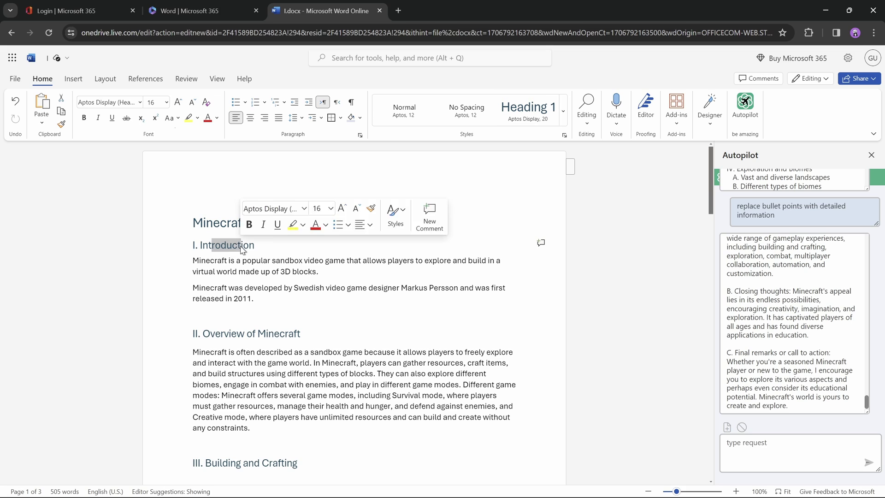
left_click(563, 112)
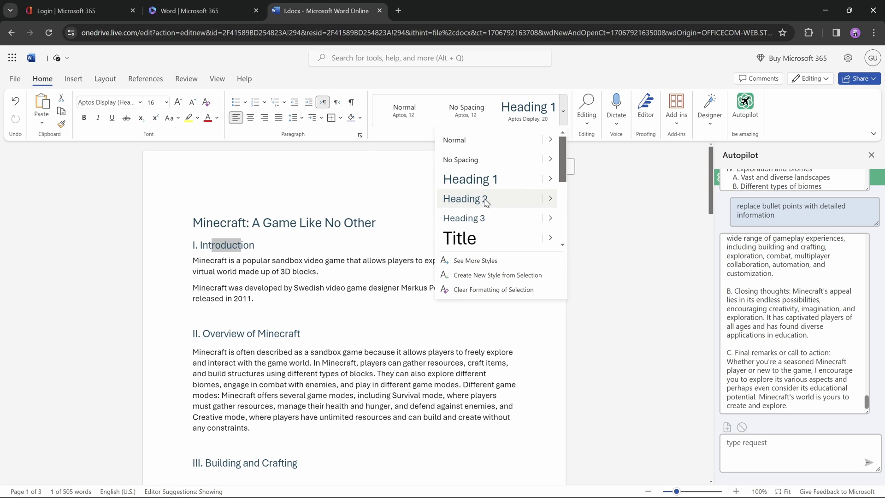
left_click(398, 178)
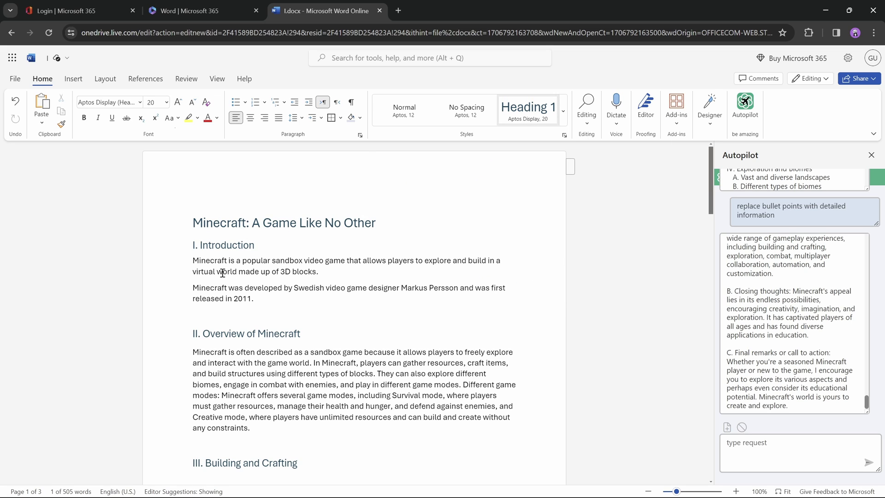
Delete the stray leading space before 'Minecraft' in the X. Conclusion paragraph.
scroll(264, 294, "down", 3)
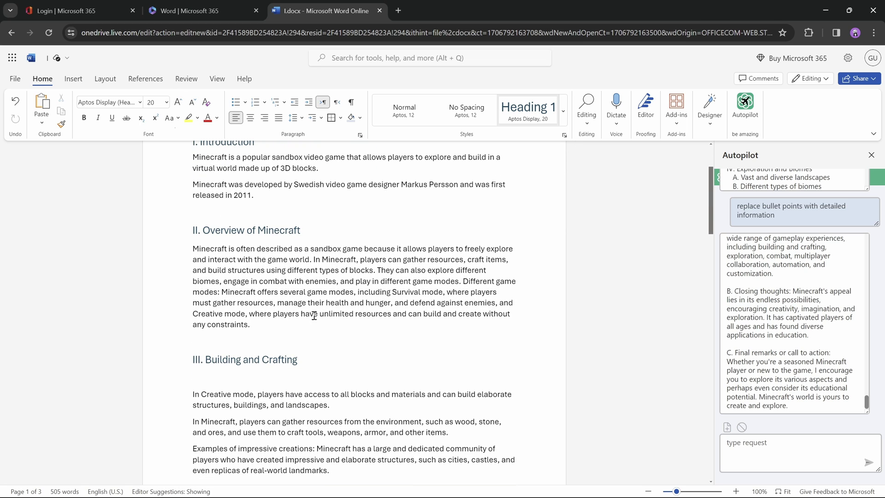
scroll(304, 277, "down", 5)
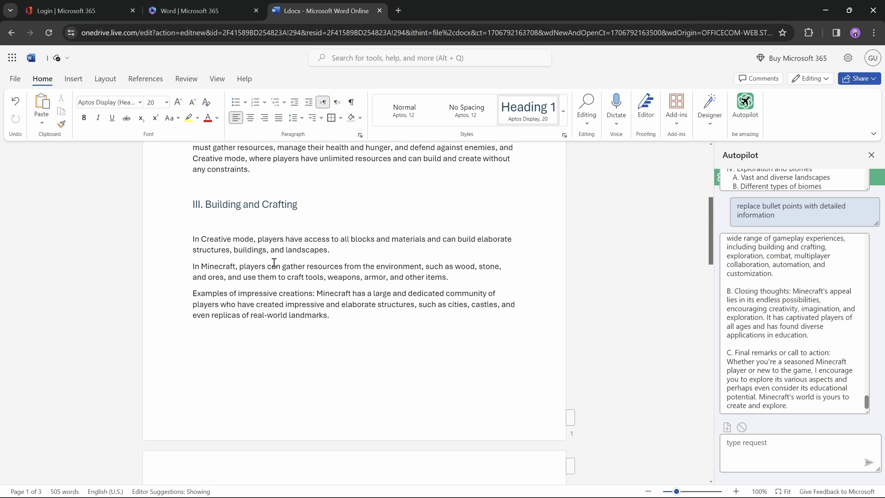
scroll(251, 305, "down", 8)
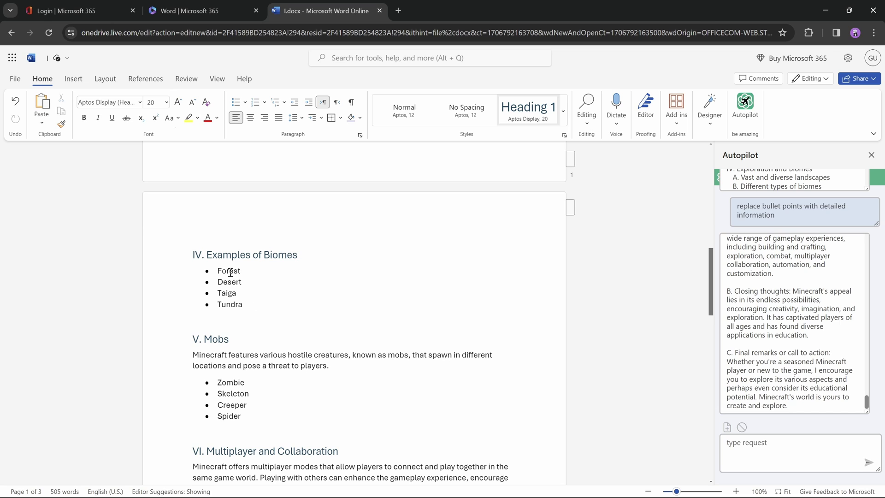
scroll(237, 276, "down", 3)
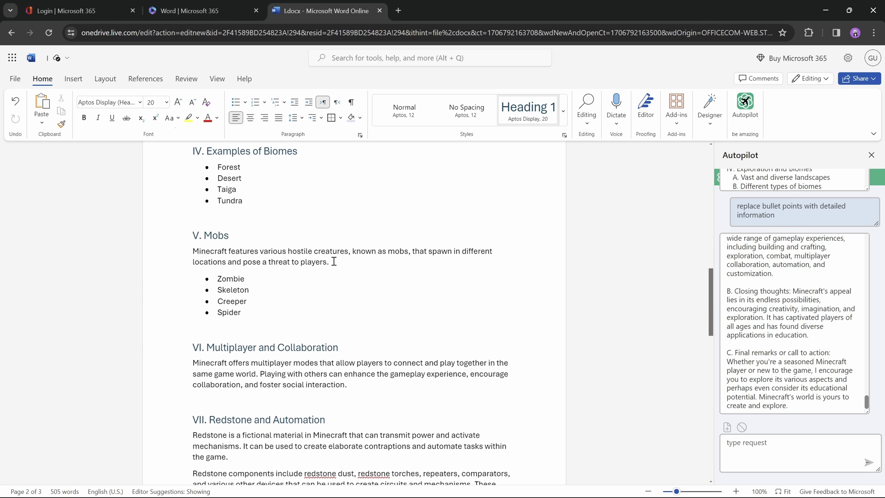
scroll(248, 302, "down", 7)
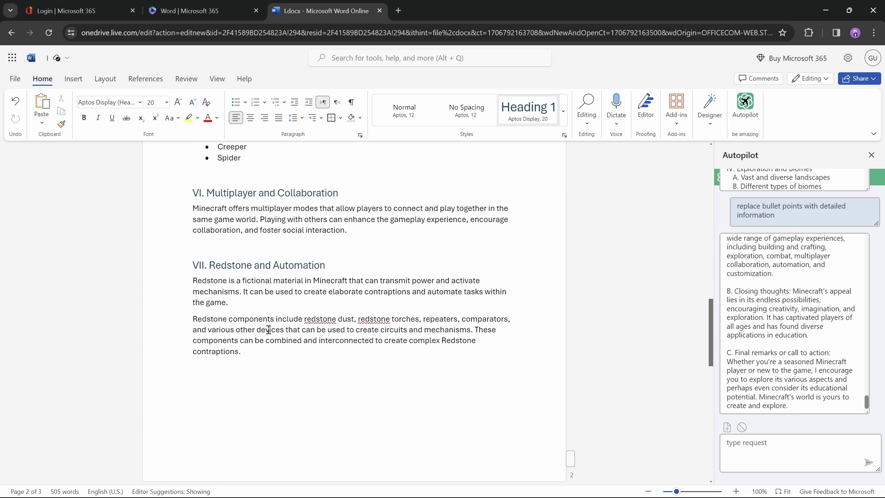
scroll(279, 332, "down", 5)
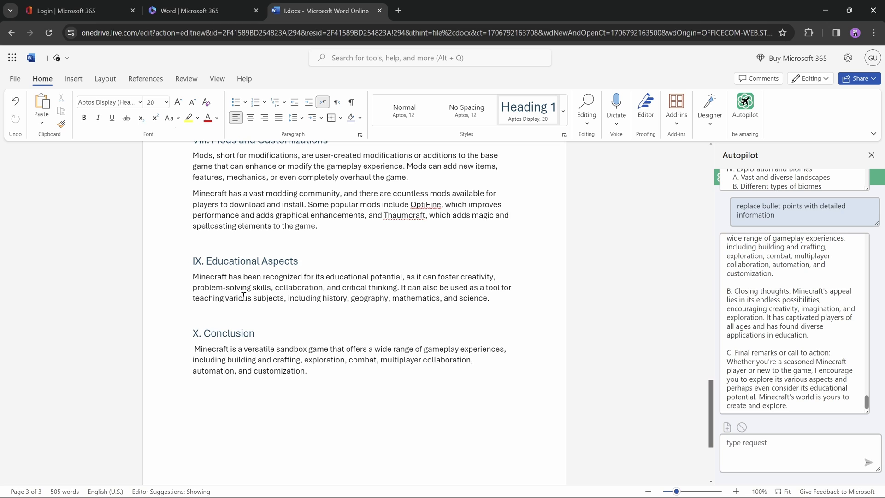
left_click(193, 298)
key("BackSpace")
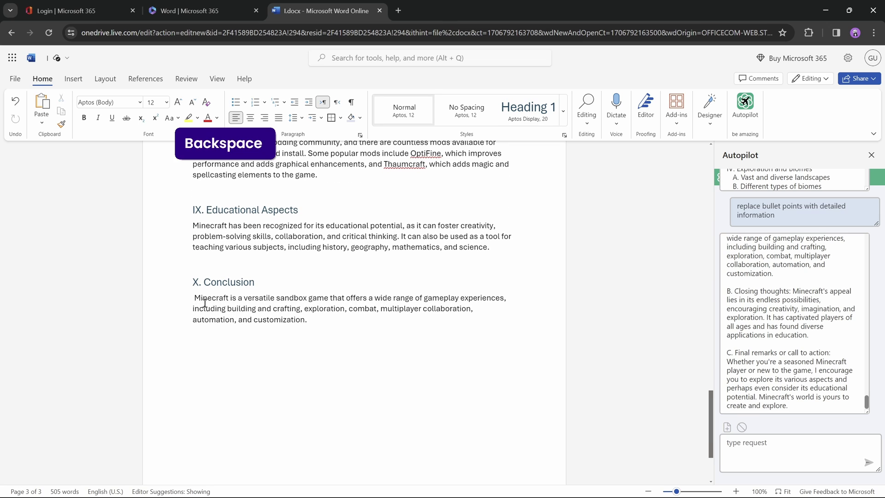
left_click(347, 325)
scroll(361, 324, "up", 20)
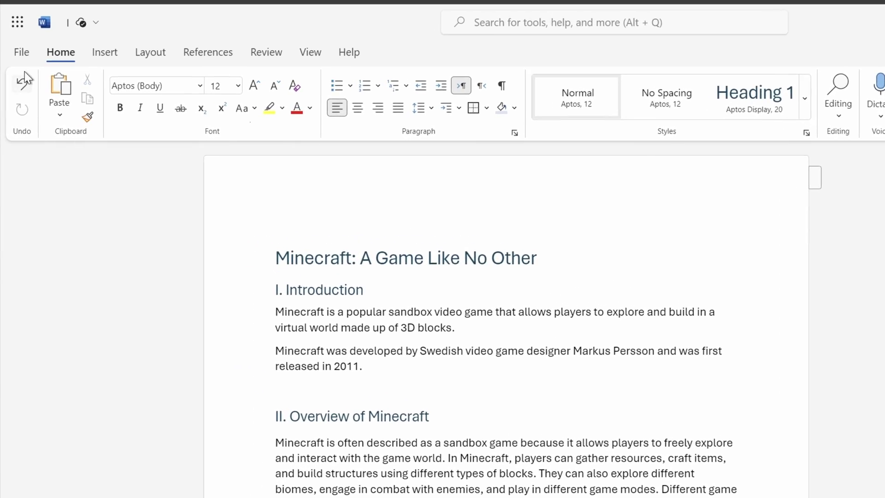
Export the document to a PowerPoint presentation, retrying until the design themes load.
left_click(15, 78)
left_click(62, 278)
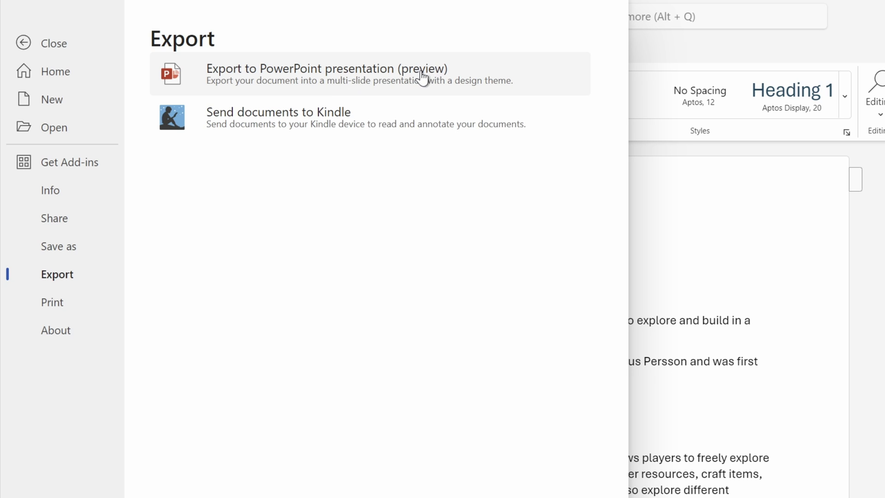
left_click(421, 74)
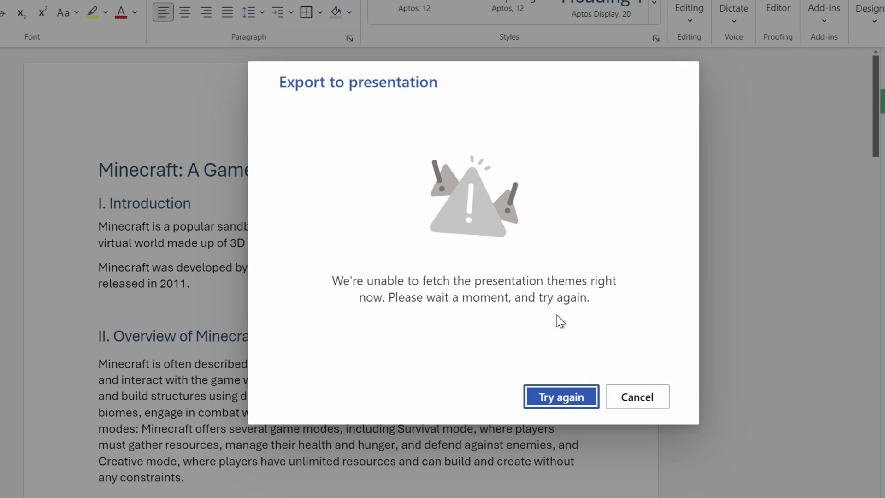
left_click(535, 395)
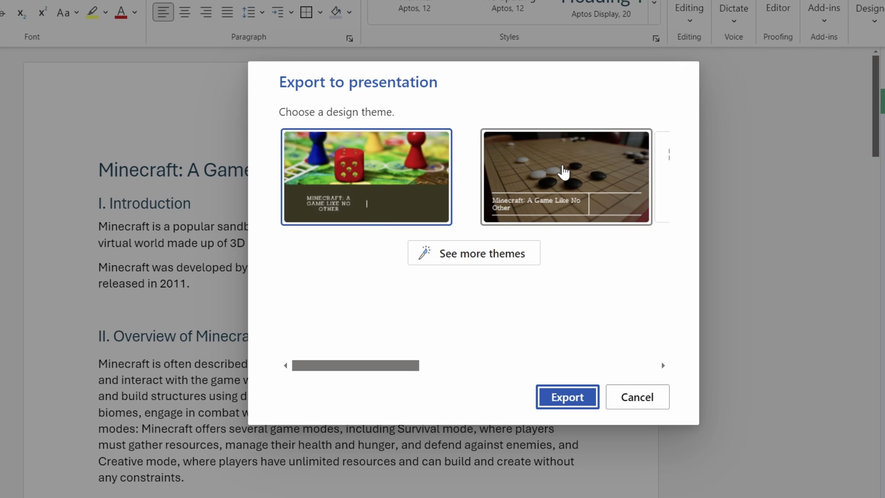
Export the outline to a PowerPoint deck using the dark watercolour design theme.
left_click_drag(357, 372, 506, 371)
left_click(590, 175)
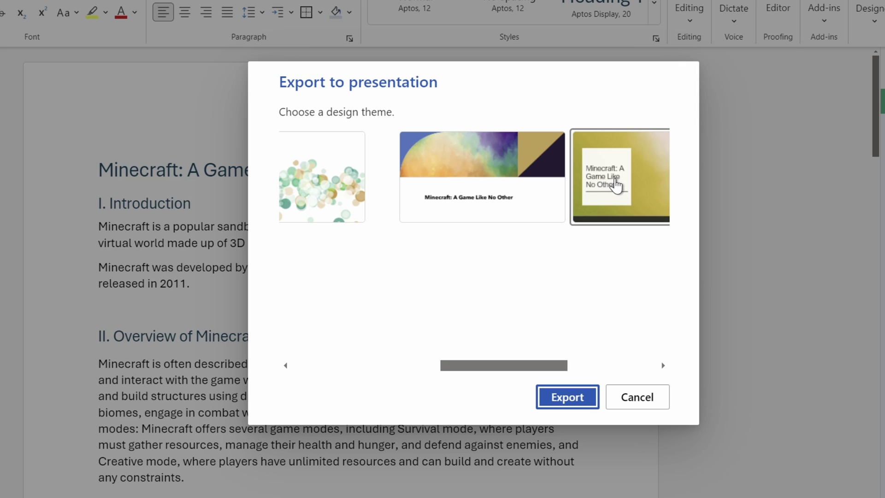
left_click(481, 216)
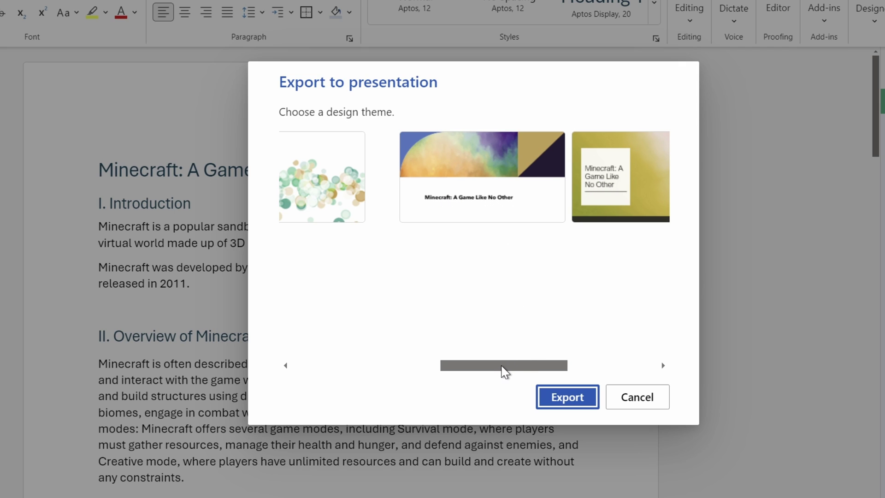
left_click_drag(505, 371, 356, 372)
left_click(457, 257)
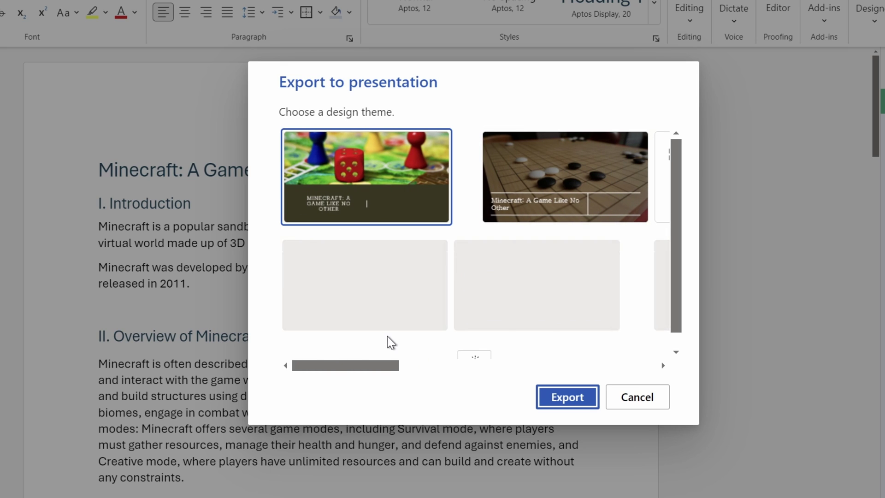
left_click_drag(369, 368, 529, 369)
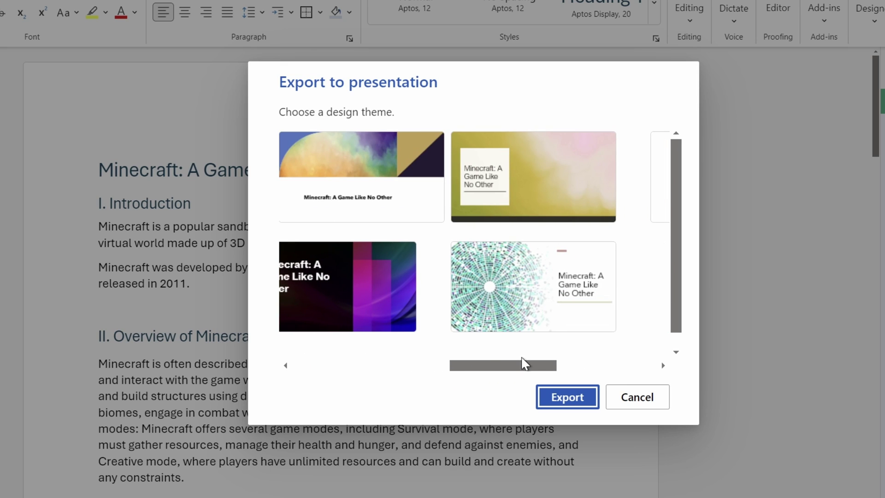
scroll(672, 267, "down", 5)
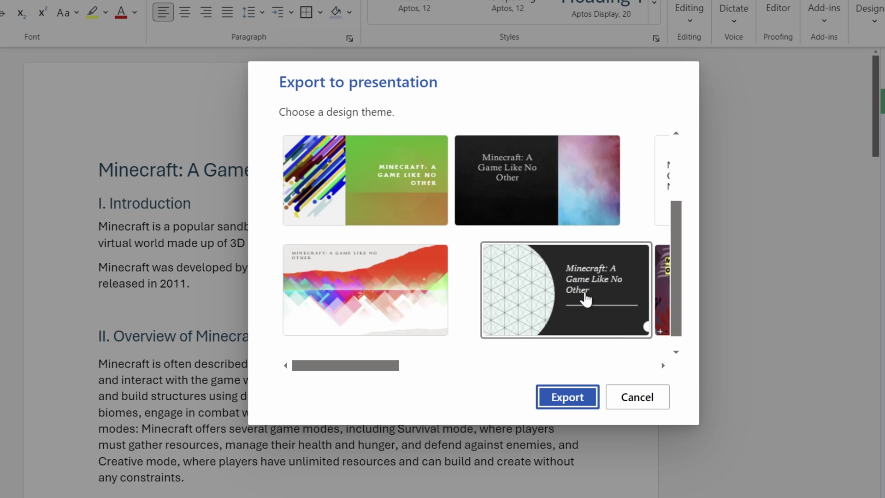
left_click_drag(390, 366, 404, 350)
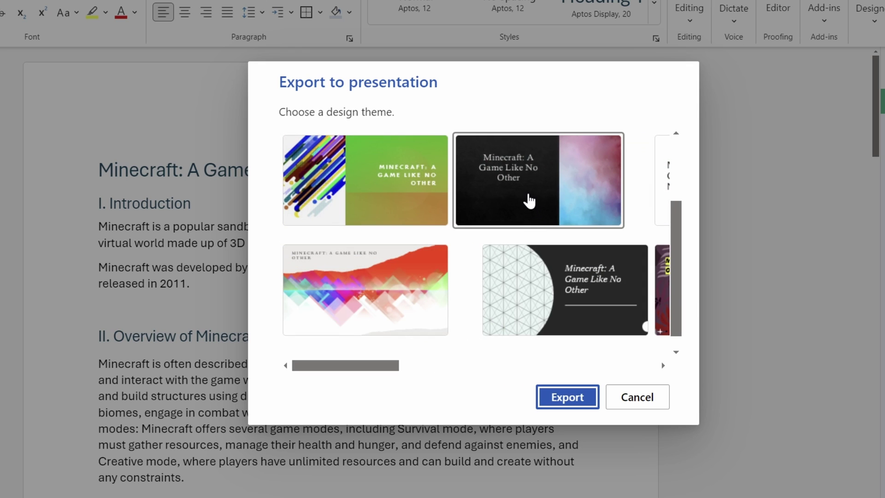
left_click(529, 201)
left_click(567, 397)
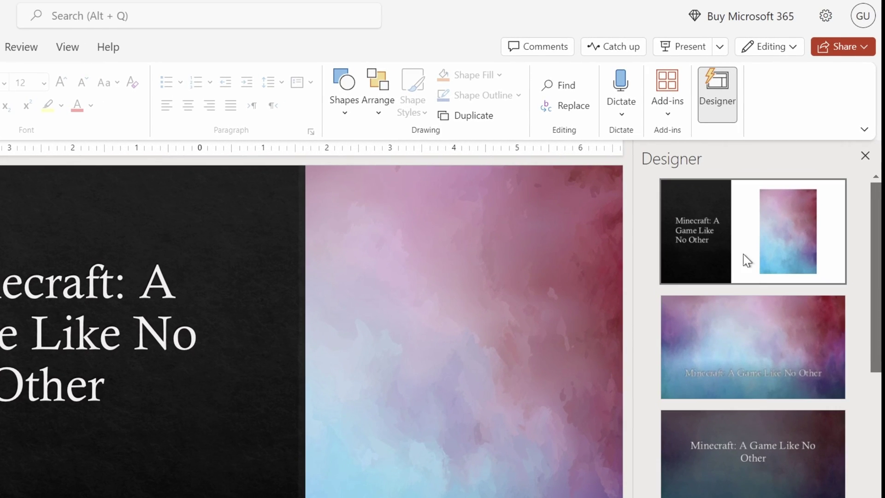
Close the Designer suggestions on the exported 11-slide Minecraft deck.
left_click(717, 95)
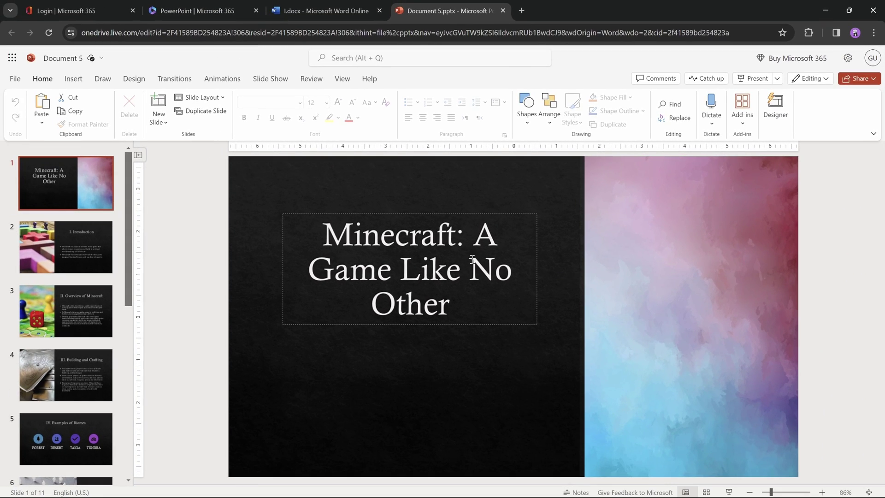
left_click(471, 259)
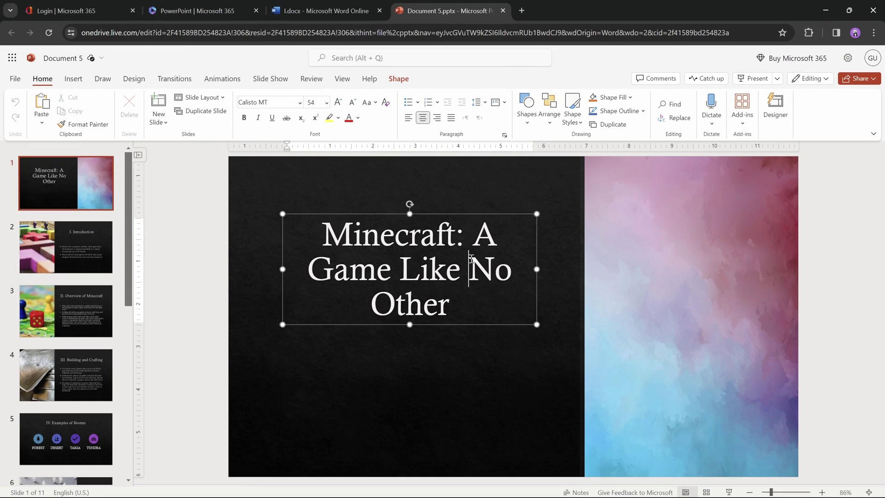
Complete slide 2's second Introduction bullet with the year so it reads 'first released in 2011'.
left_click(629, 225)
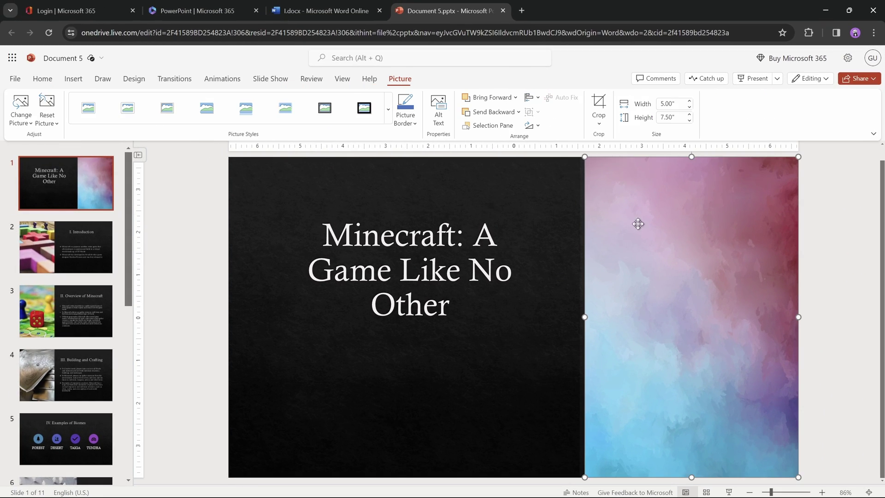
left_click(84, 245)
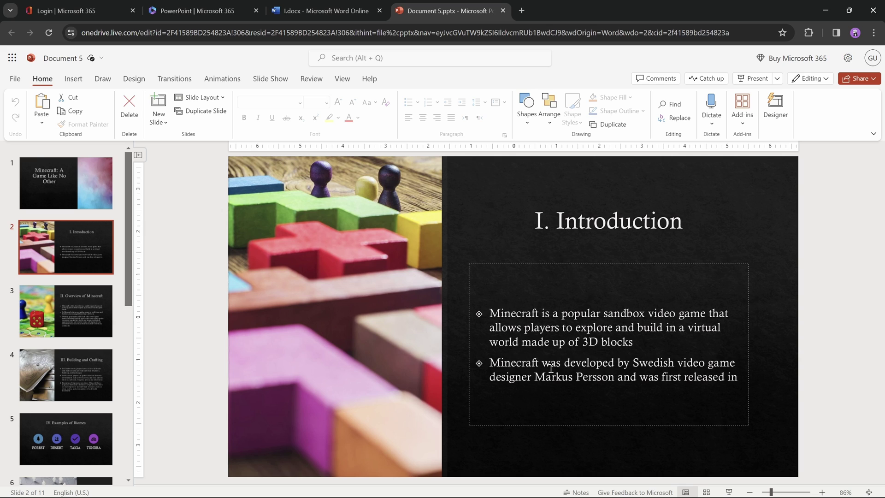
left_click(331, 10)
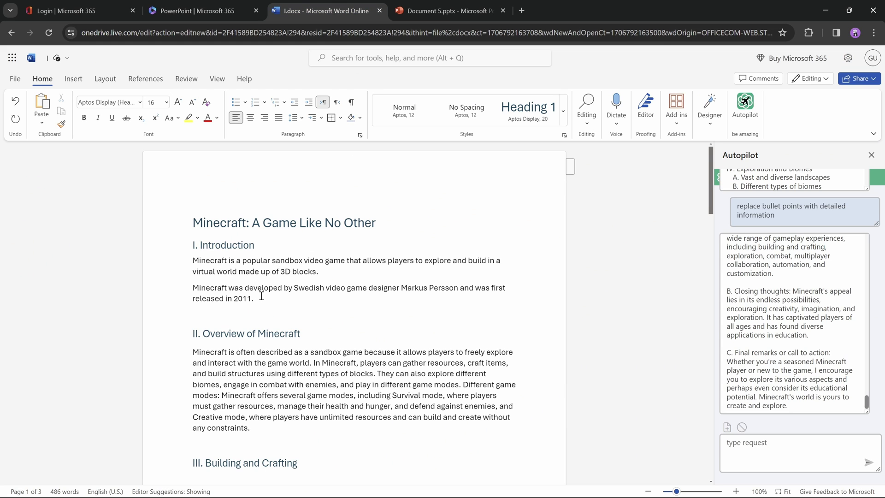
left_click(436, 13)
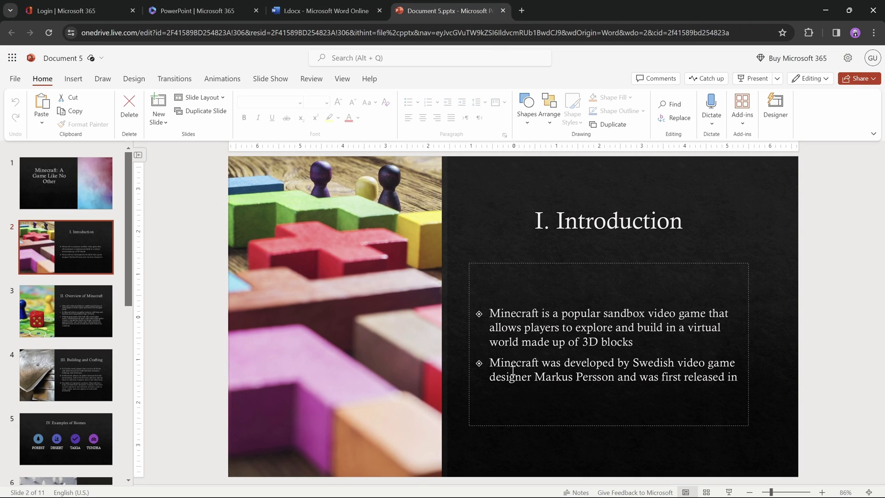
left_click(737, 378)
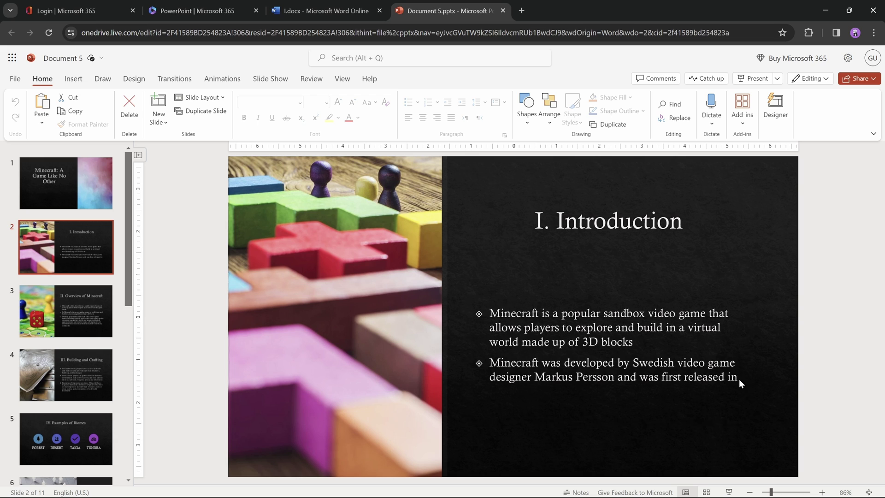
left_click(321, 11)
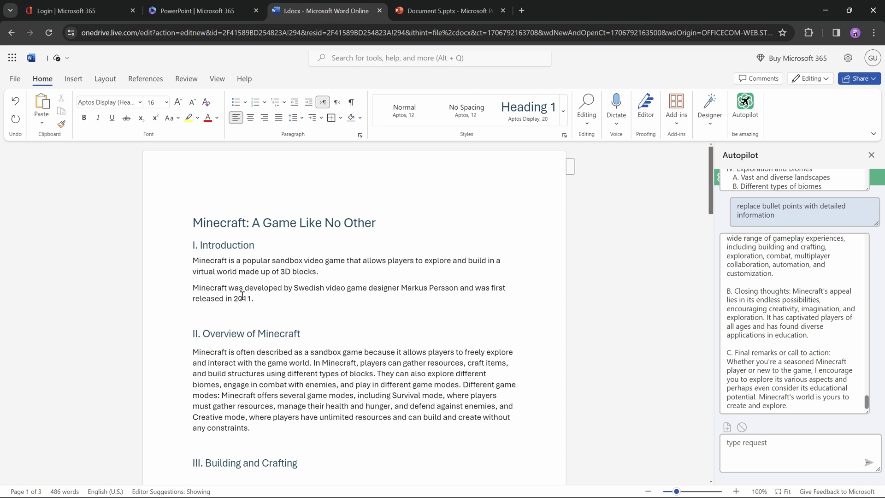
left_click(433, 10)
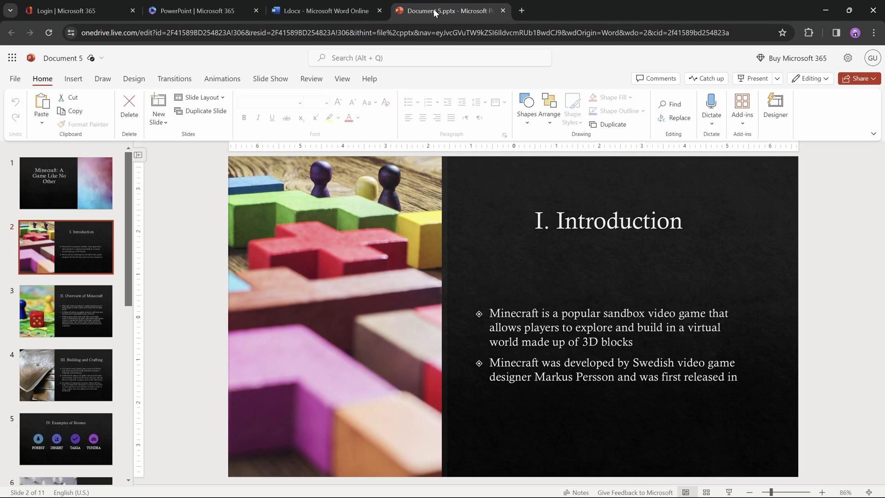
left_click(737, 377)
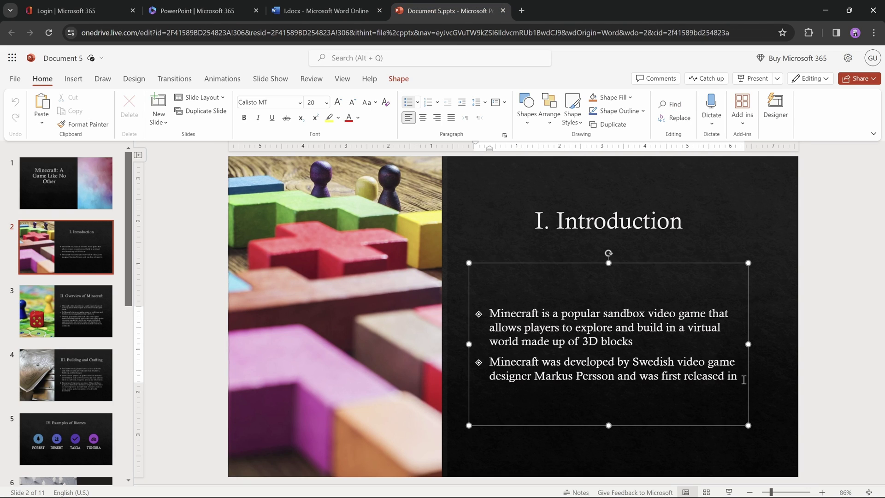
type("2011")
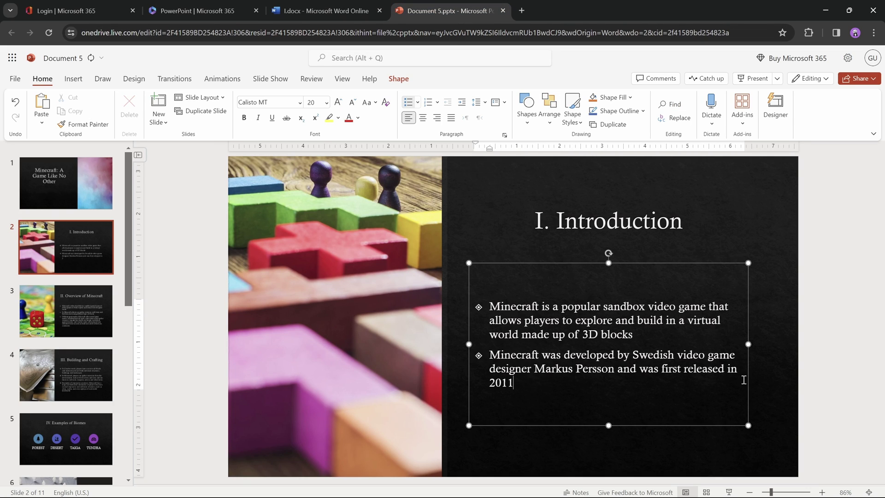
left_click(481, 242)
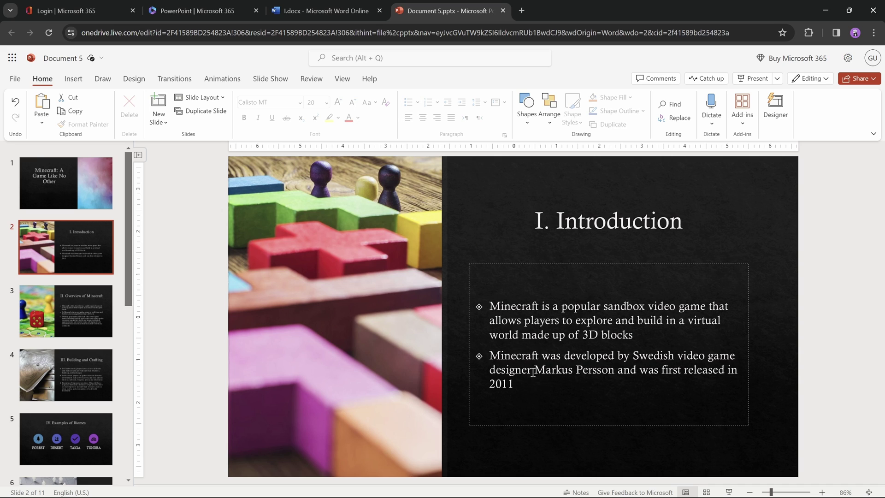
left_click(94, 313)
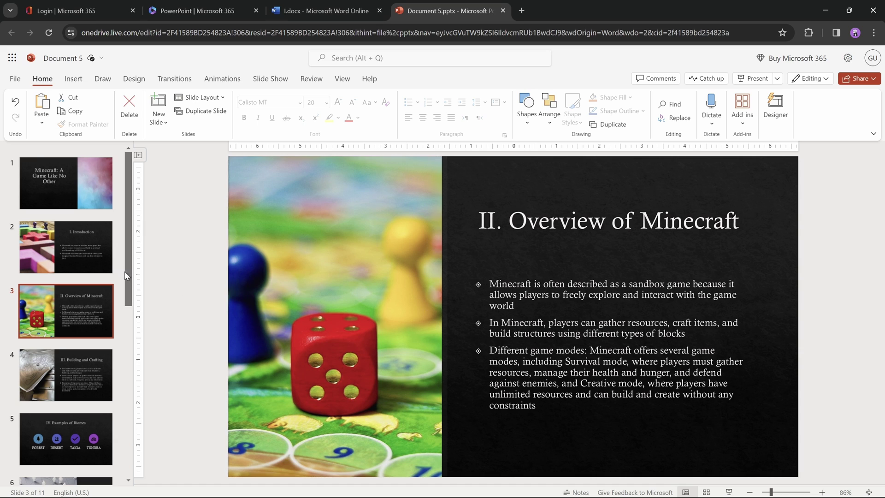
Apply the Designer layout with text left and picture right to the Overview of Minecraft slide.
left_click(83, 257)
left_click(107, 309)
left_click(779, 110)
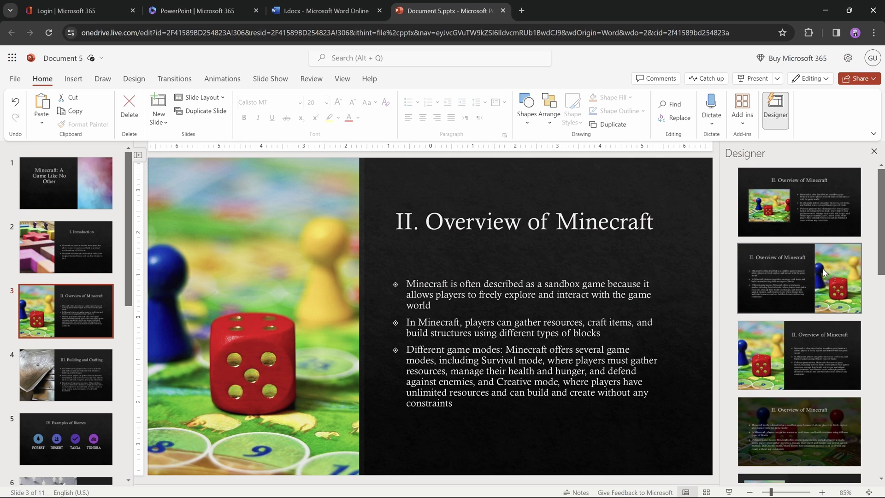
left_click(800, 271)
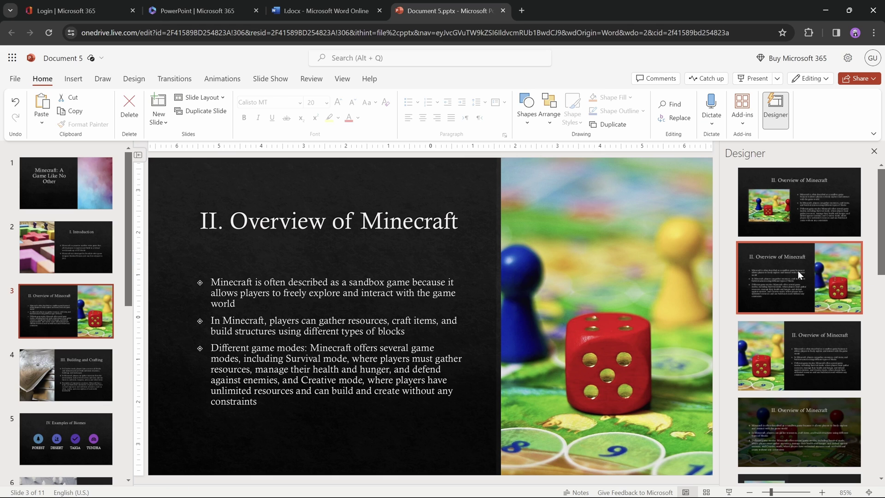
Replace the Overview slide's diamond body bullets with plain dot bullets.
left_click(67, 247)
left_click(74, 305)
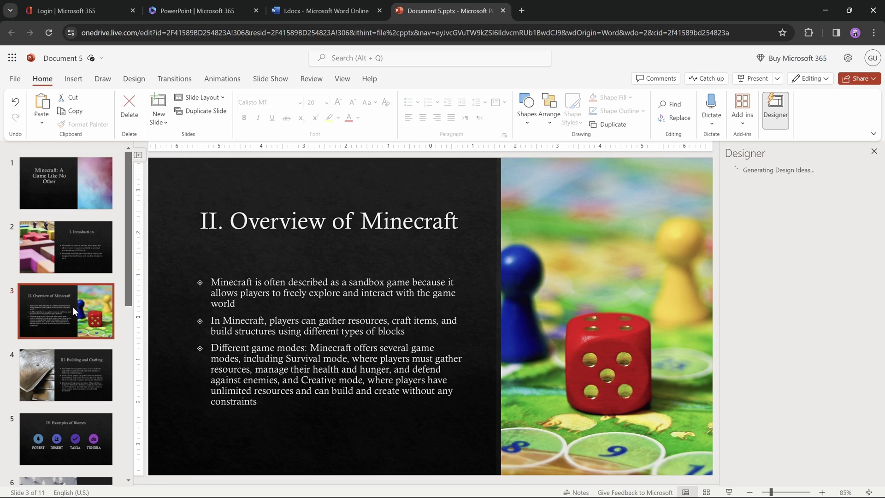
left_click(216, 262)
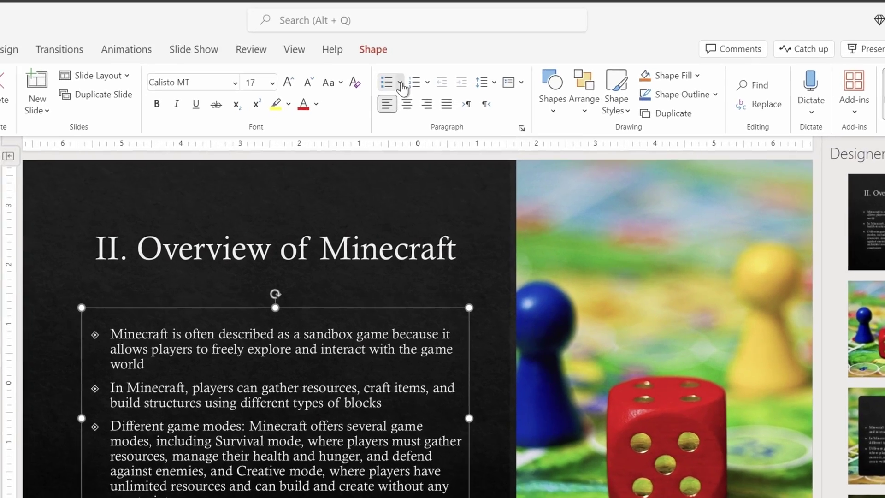
left_click(416, 100)
left_click(443, 140)
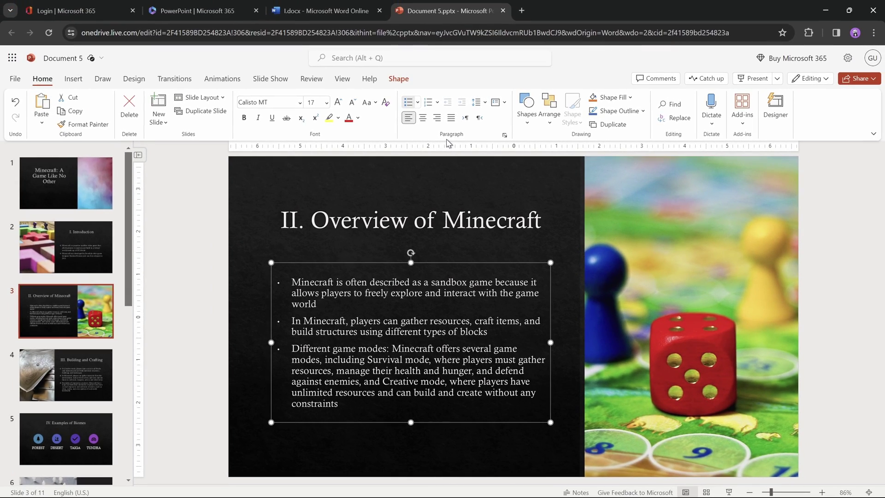
left_click(284, 186)
left_click(250, 193)
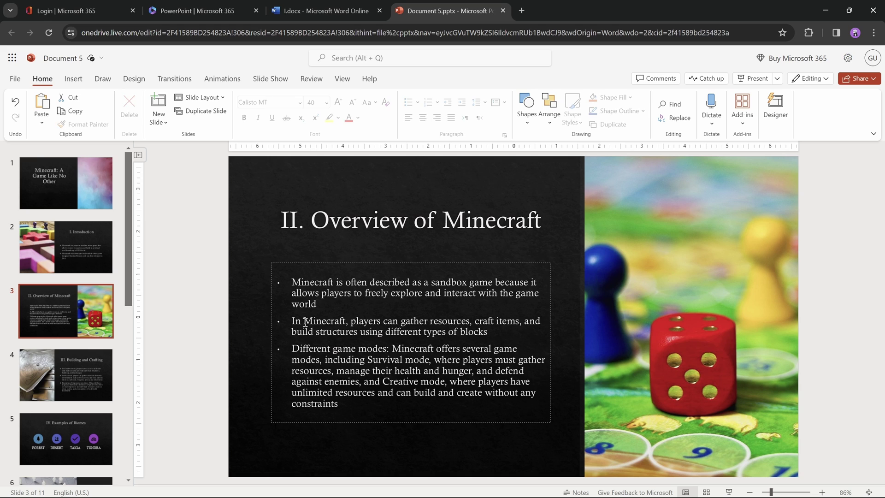
left_click_drag(131, 274, 129, 291)
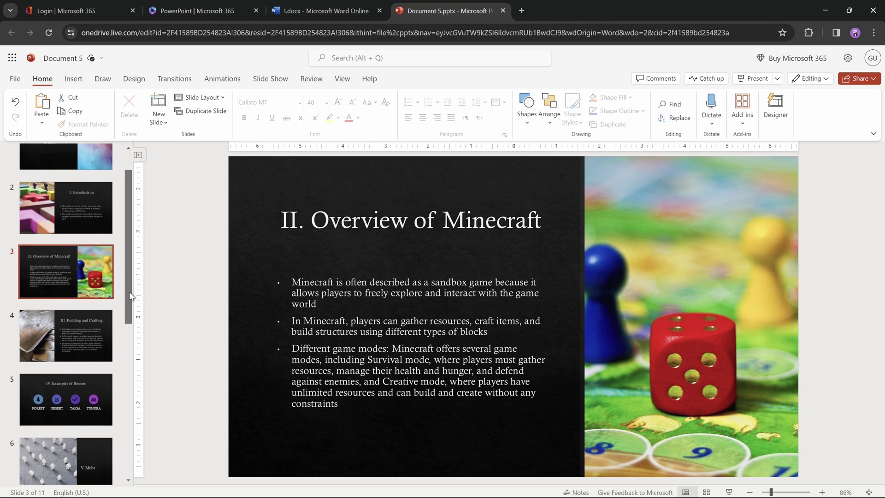
left_click(79, 330)
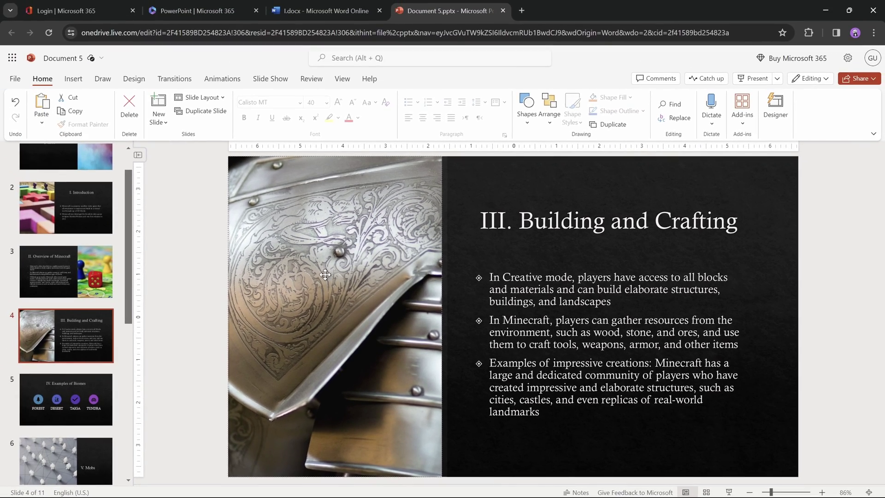
Replace the armour picture with a Minecraft tree image found by a web search for 'minecraft'.
left_click(296, 182)
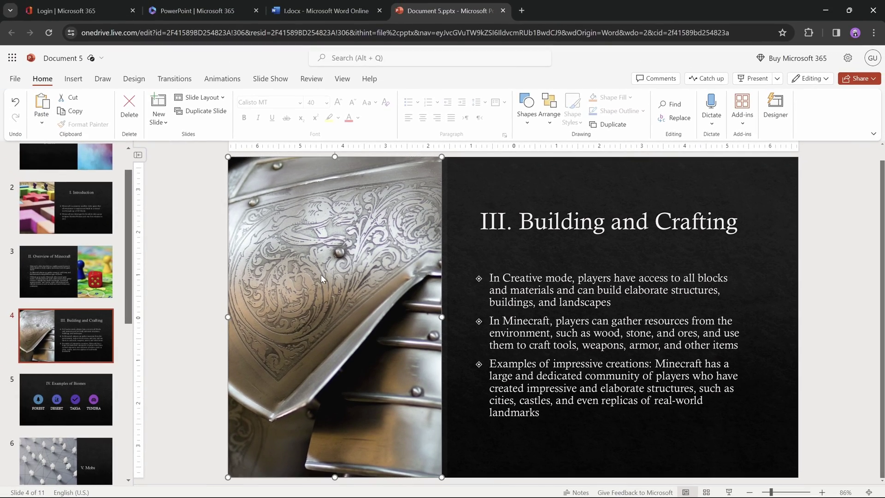
left_click(320, 275)
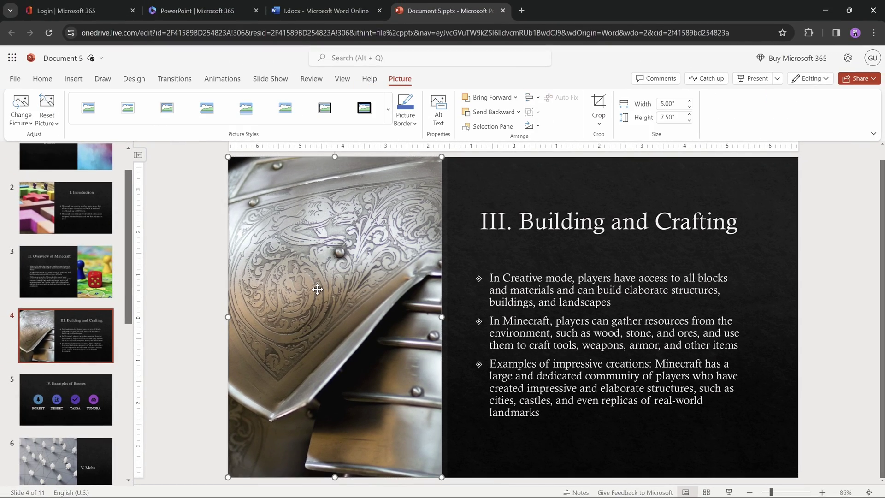
right_click(306, 297)
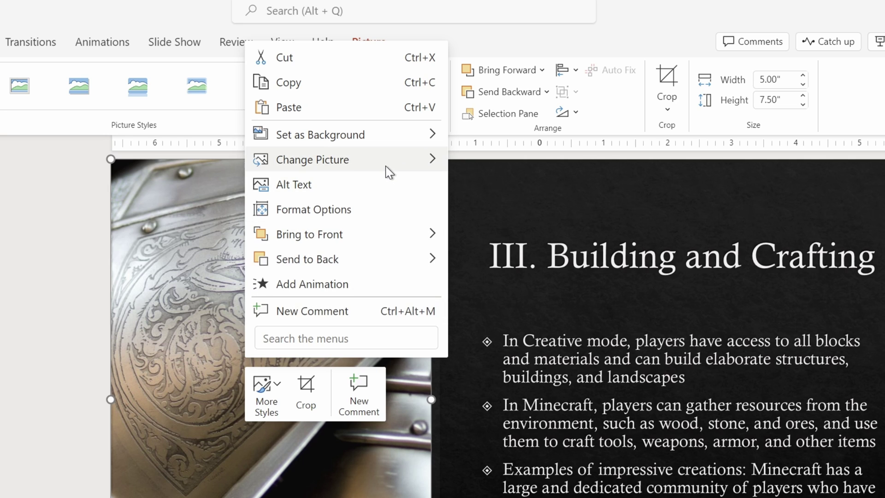
mouse_move(389, 172)
left_click(519, 212)
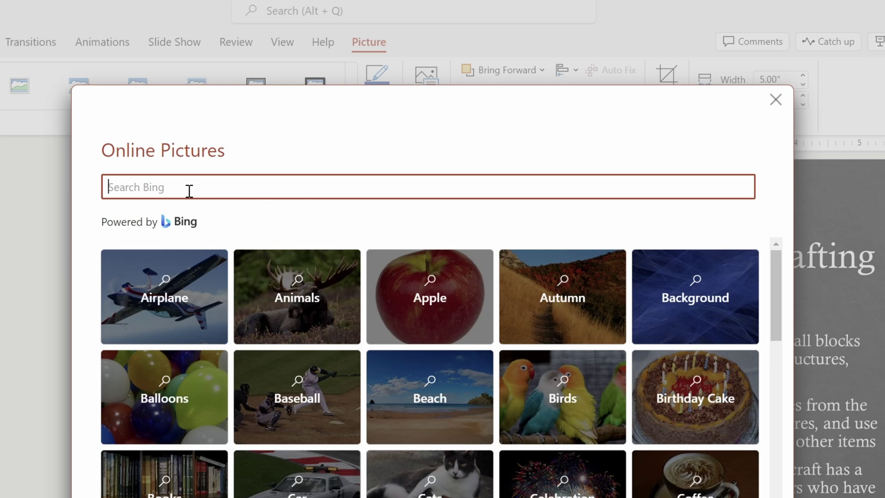
type("minecraft")
key("Return")
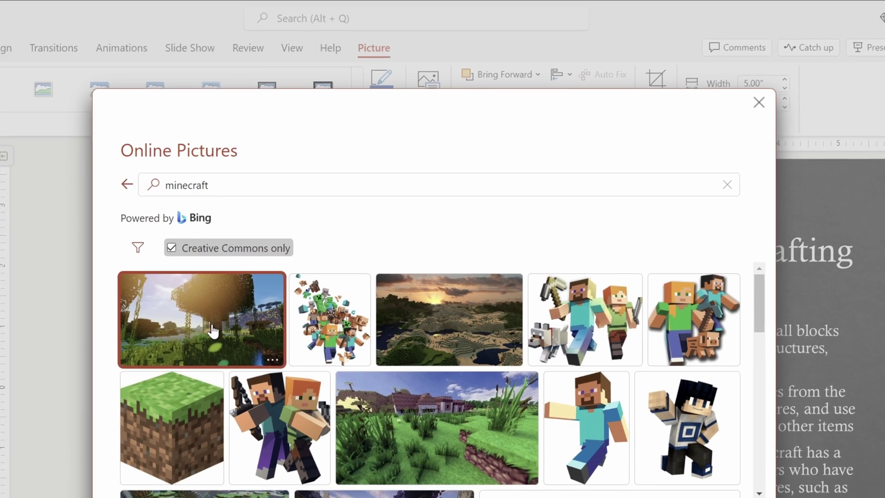
left_click(543, 428)
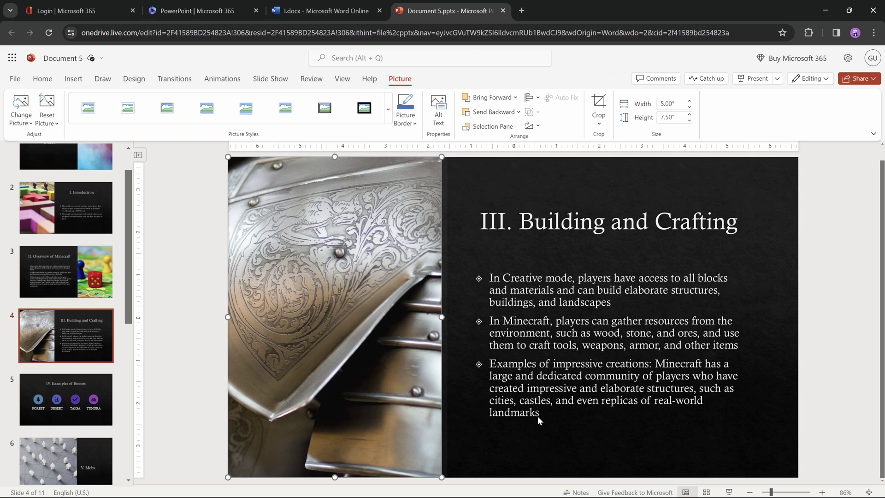
left_click(197, 283)
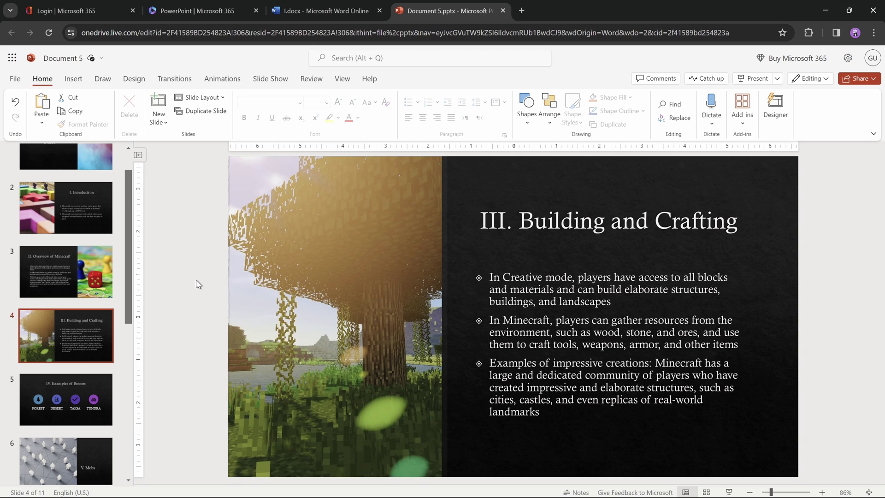
Crop the tree picture to reposition the scene within its frame.
left_click(357, 273)
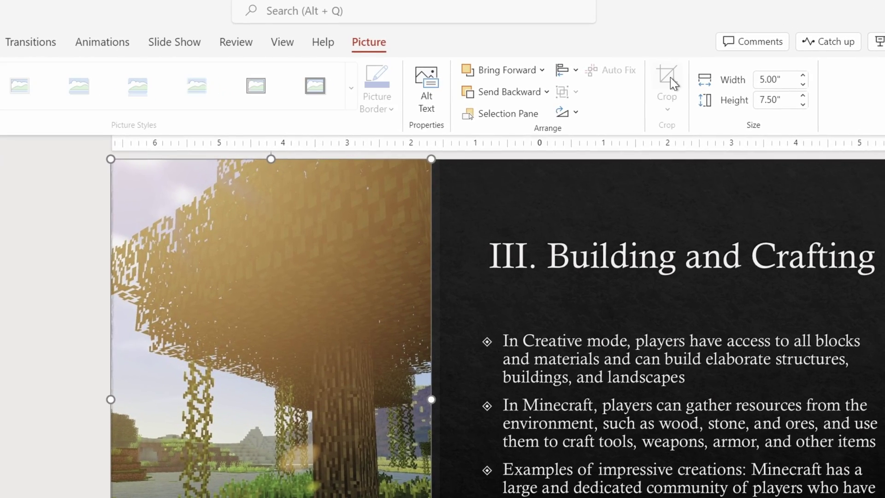
left_click(671, 76)
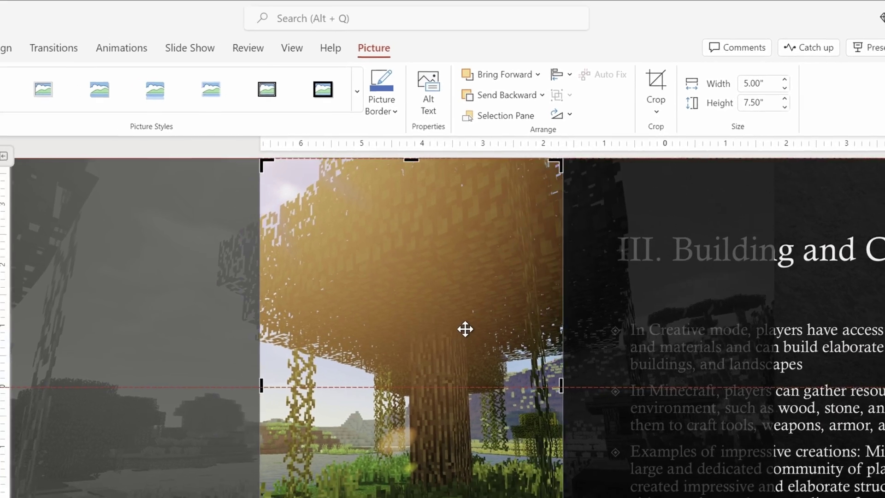
left_click_drag(409, 336, 328, 325)
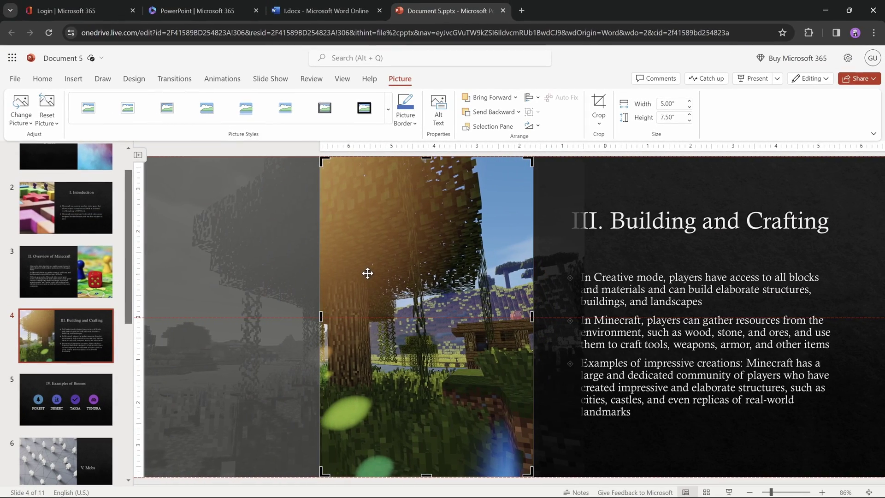
left_click_drag(368, 273, 369, 273)
left_click(599, 102)
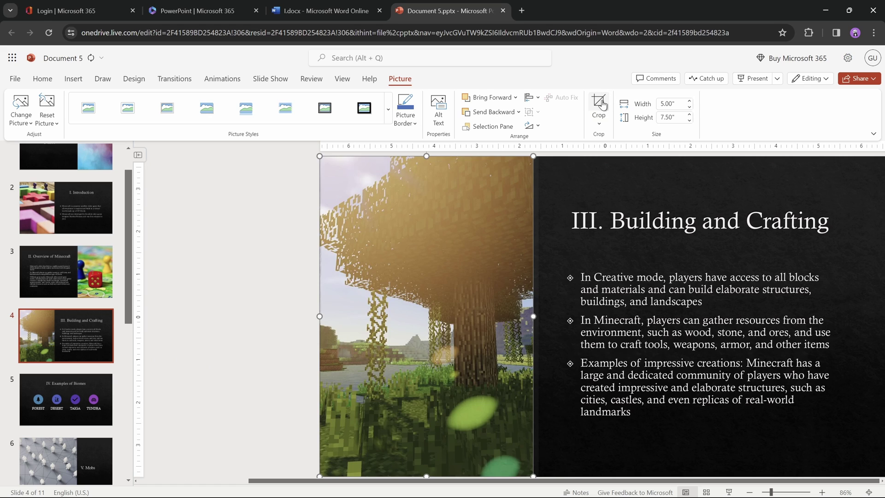
left_click(179, 223)
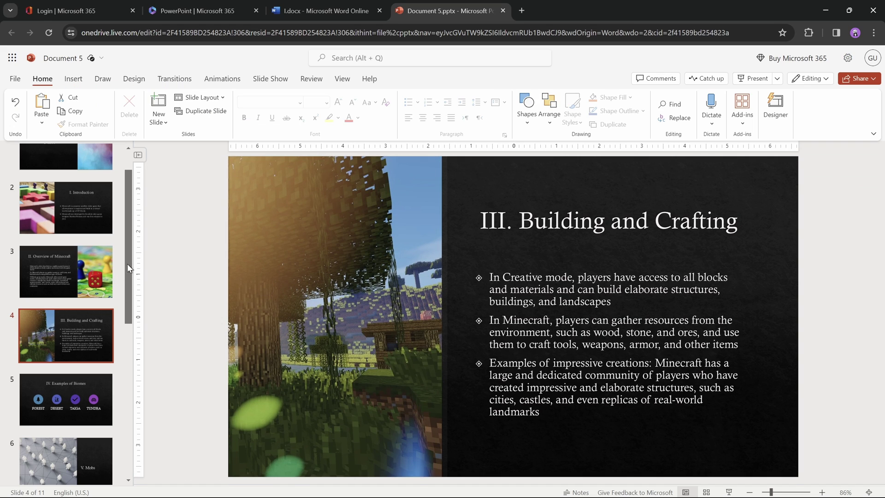
scroll(127, 266, "down", 1)
left_click(74, 355)
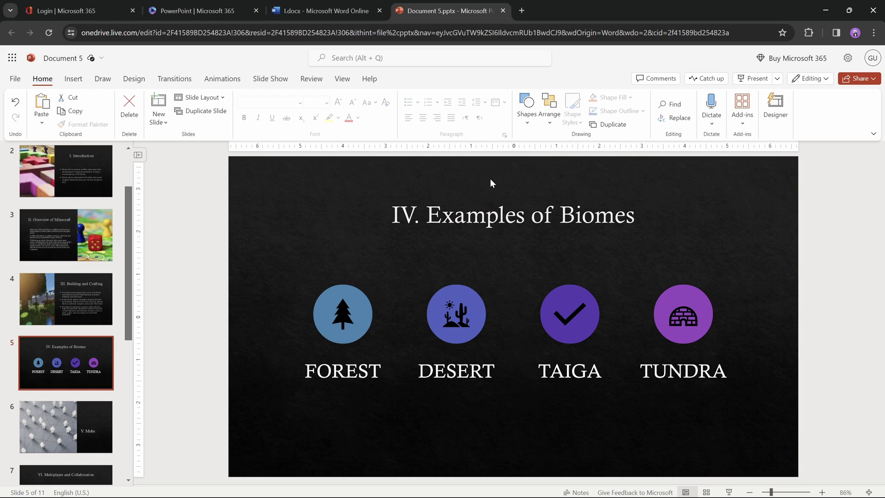
left_click(320, 15)
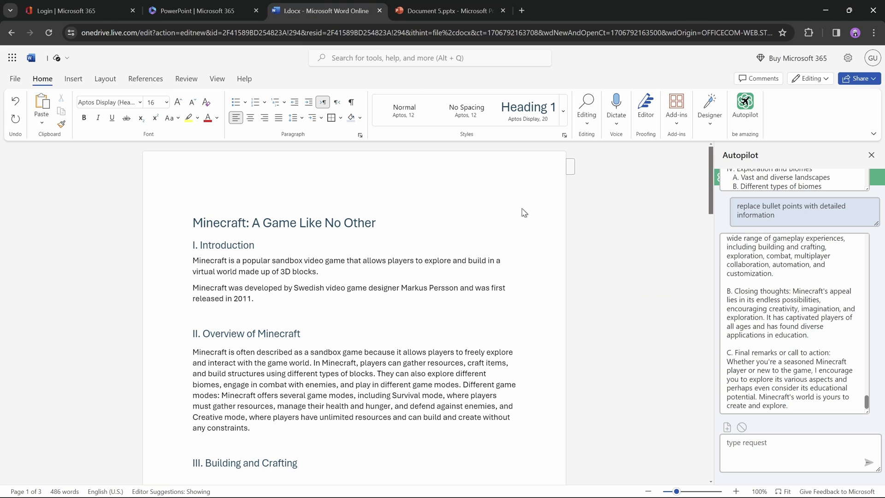
Check section IV's biome list in the Word outline against the deck's slide 5.
scroll(525, 212, "down", 15)
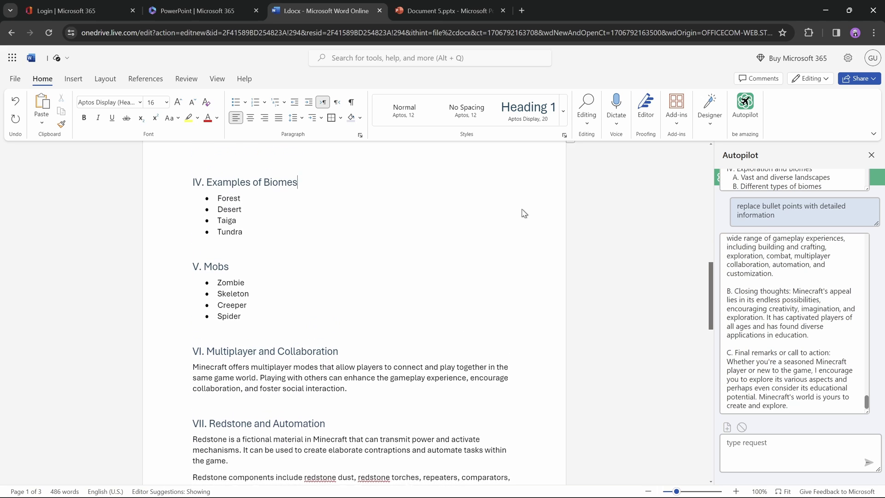
scroll(525, 212, "up", 1)
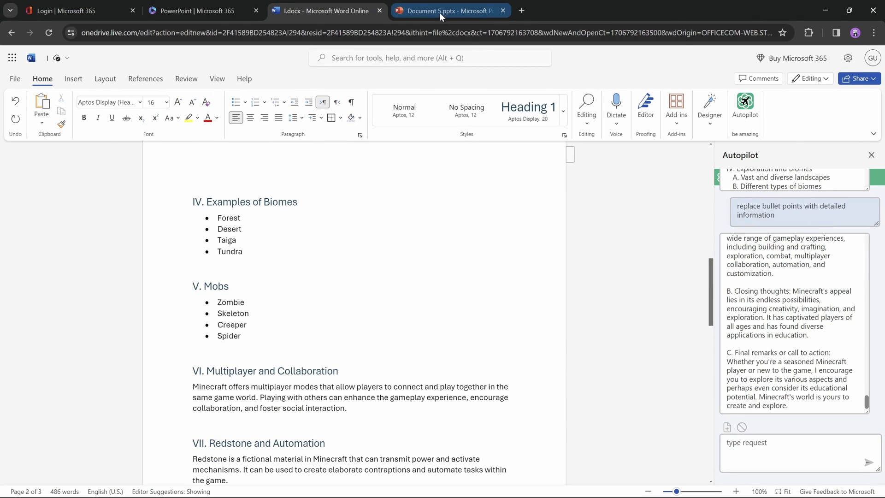
left_click(439, 13)
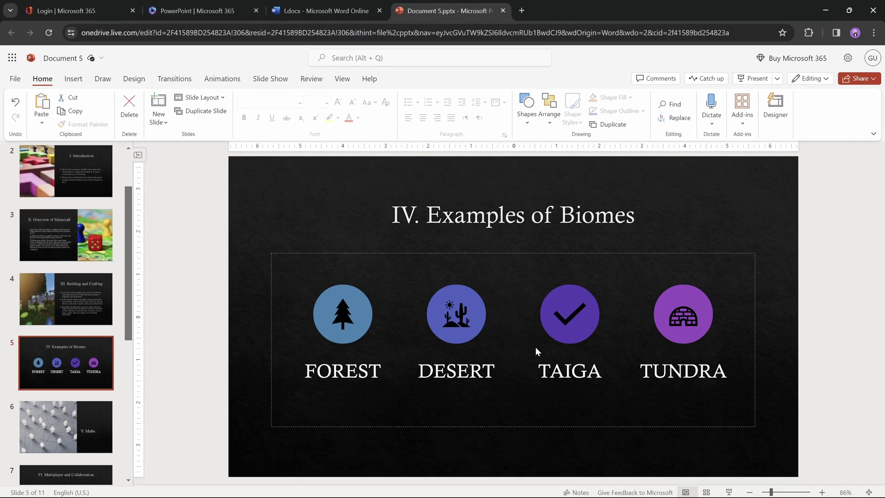
Replace the Forest circle's graphic with a stock apple icon.
left_click(353, 374)
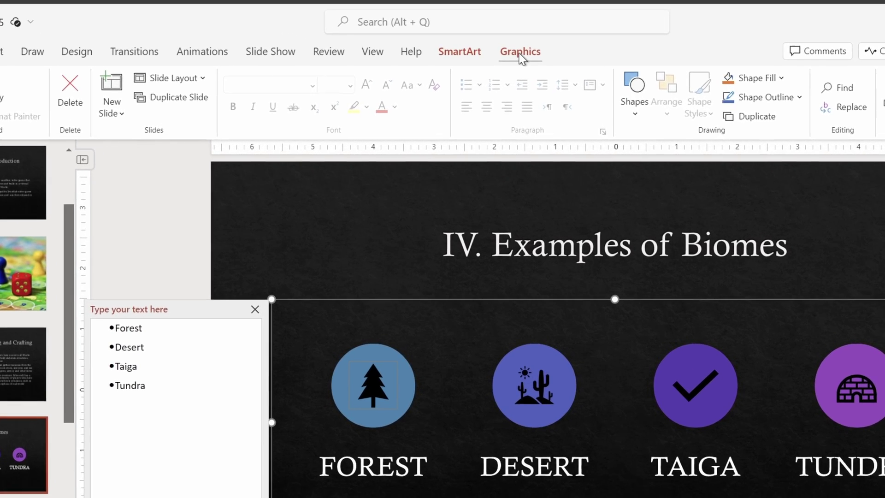
left_click(446, 79)
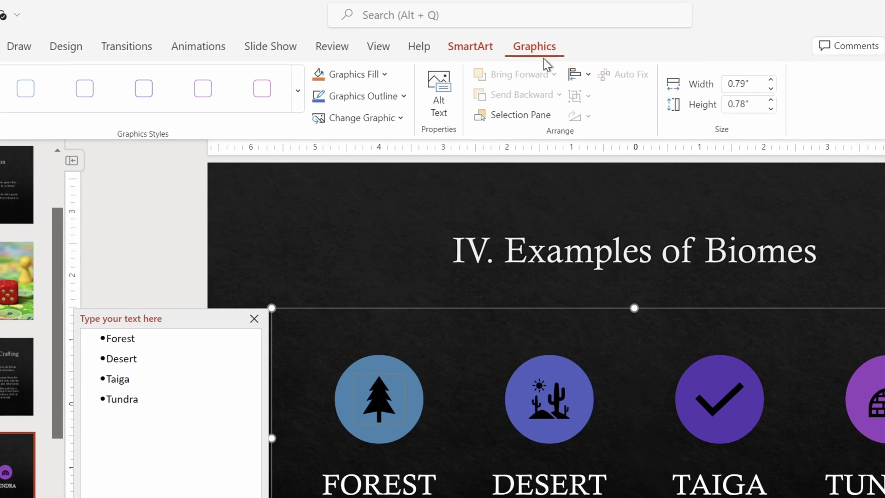
left_click(399, 119)
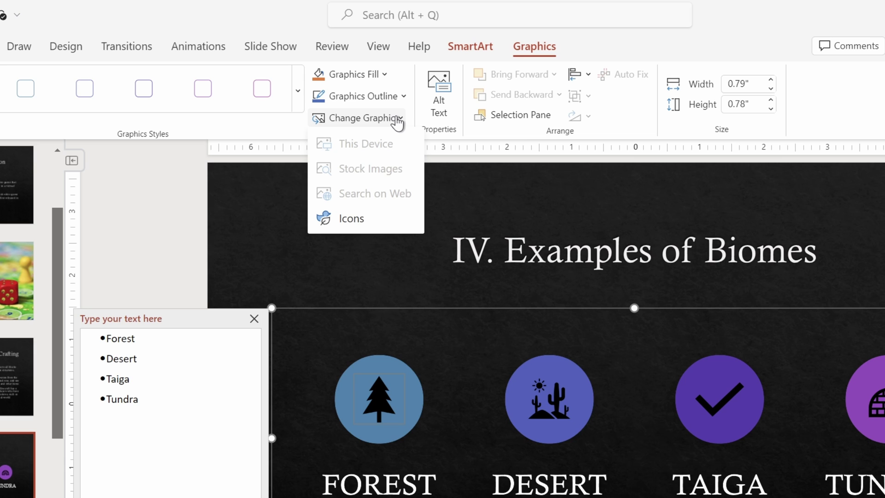
left_click(350, 221)
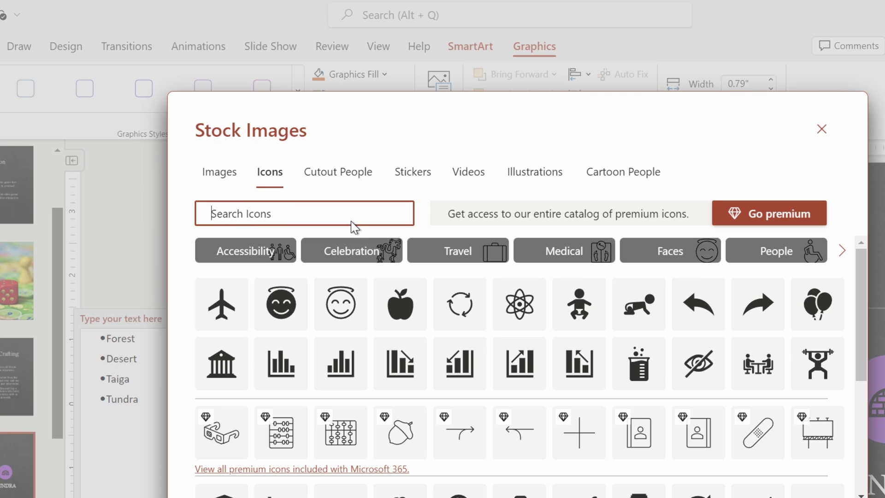
left_click(400, 303)
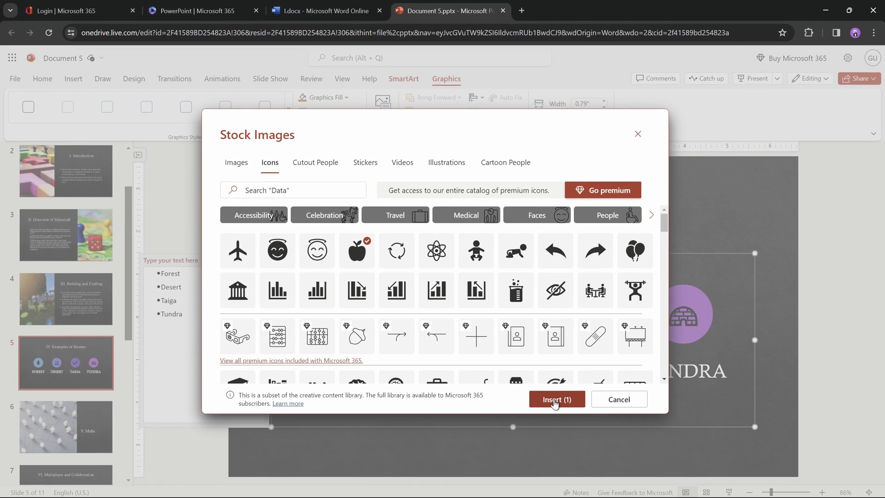
left_click(658, 490)
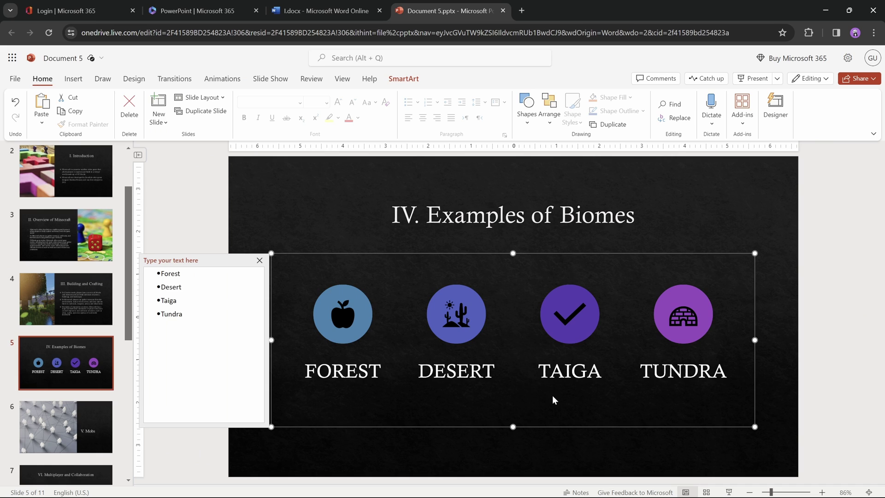
Replace the Taiga circle's checkmark graphic with a stock dinosaur icon.
left_click(568, 318)
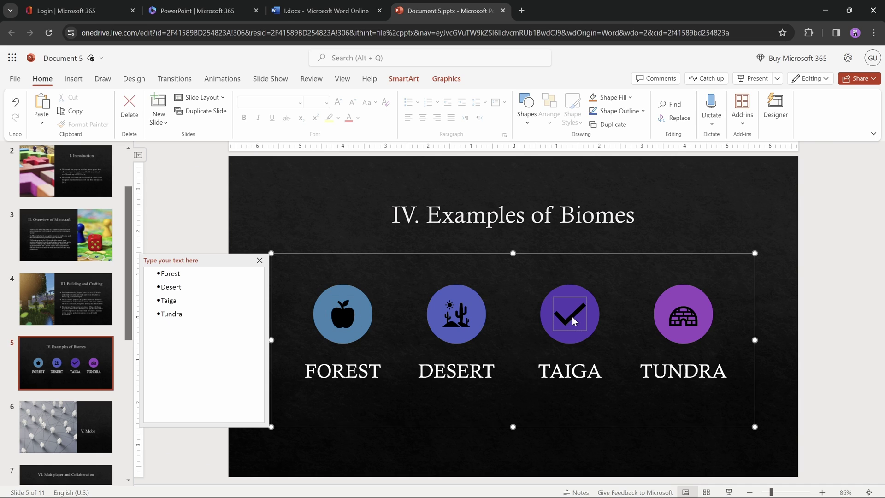
left_click(446, 79)
left_click(331, 126)
left_click(336, 194)
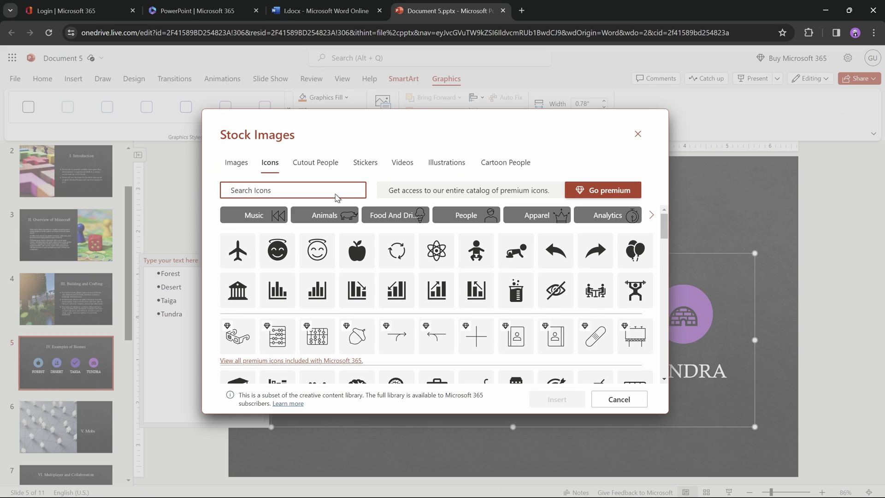
left_click(238, 250)
left_click(237, 251)
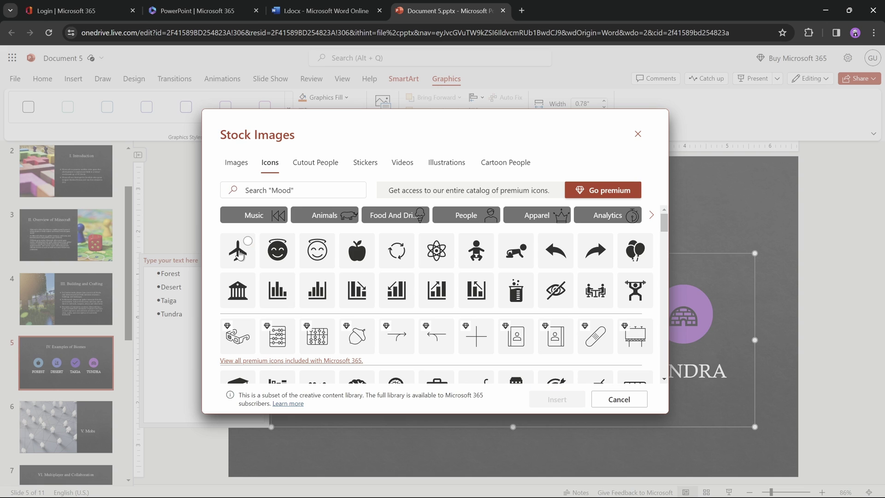
scroll(665, 234, "down", 1)
scroll(476, 322, "down", 1)
left_click(476, 318)
left_click(556, 399)
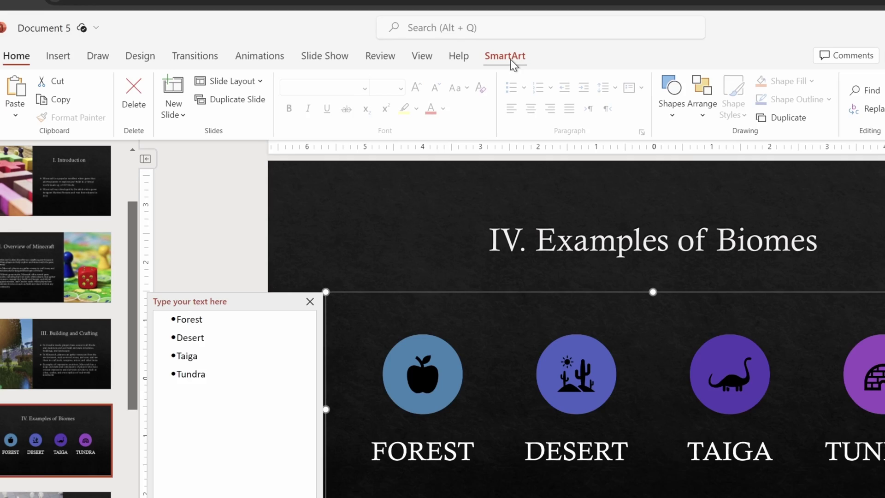
left_click(409, 81)
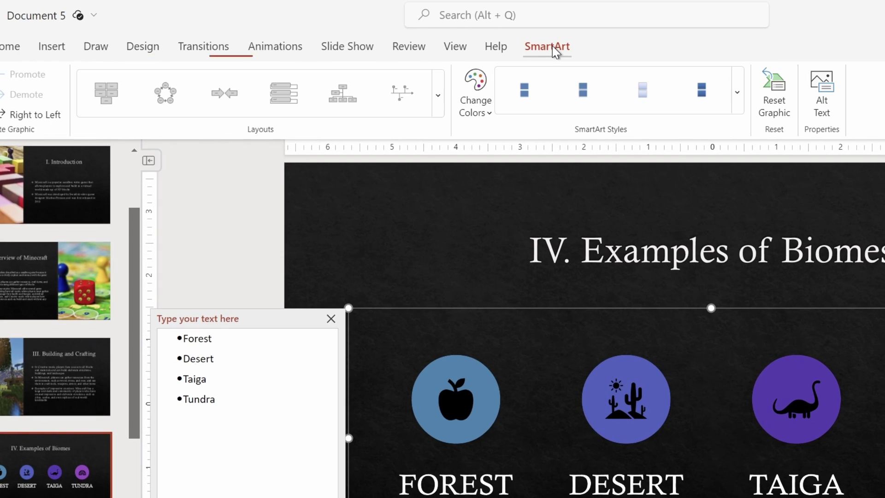
left_click(438, 95)
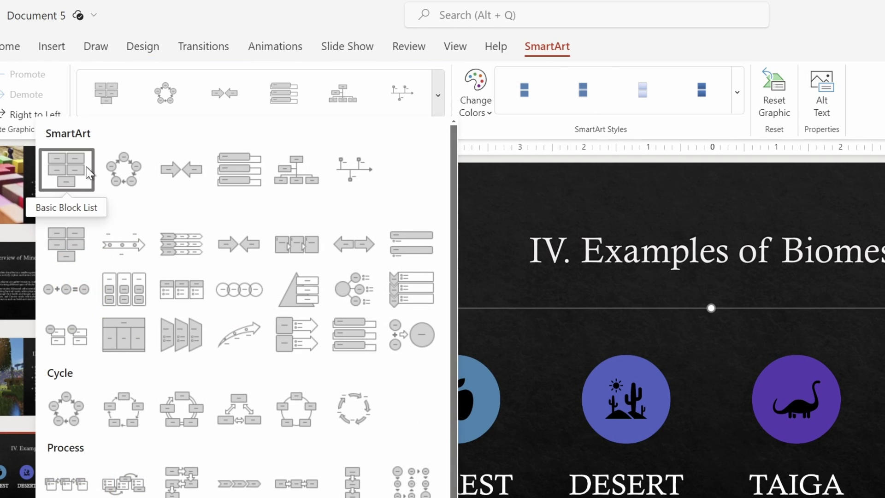
scroll(135, 261, "down", 2)
scroll(143, 245, "up", 2)
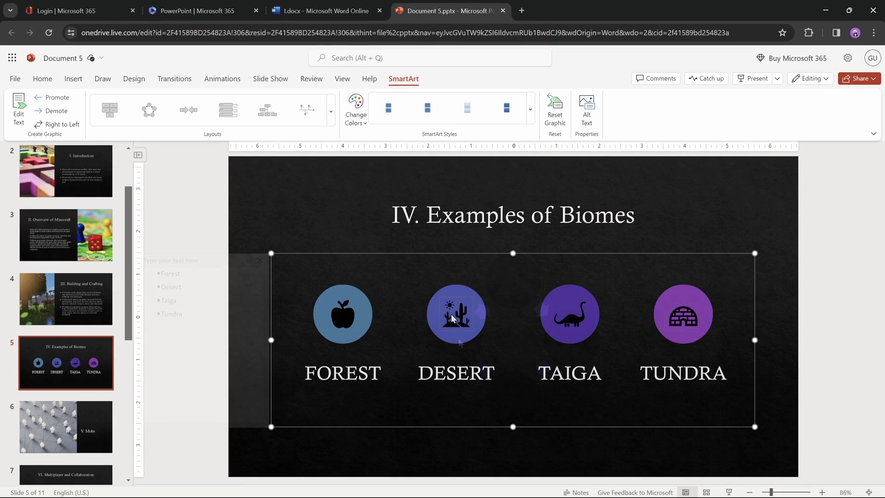
scroll(121, 353, "down", 2)
Review slides 6 (Mobs), 7 (Multiplayer and Collaboration) and 8 (Redstone and Automation).
left_click(99, 358)
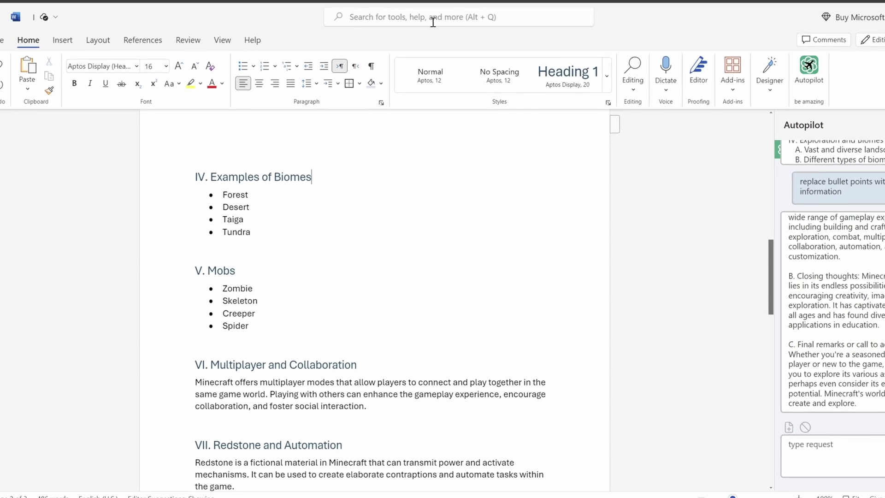
left_click(419, 17)
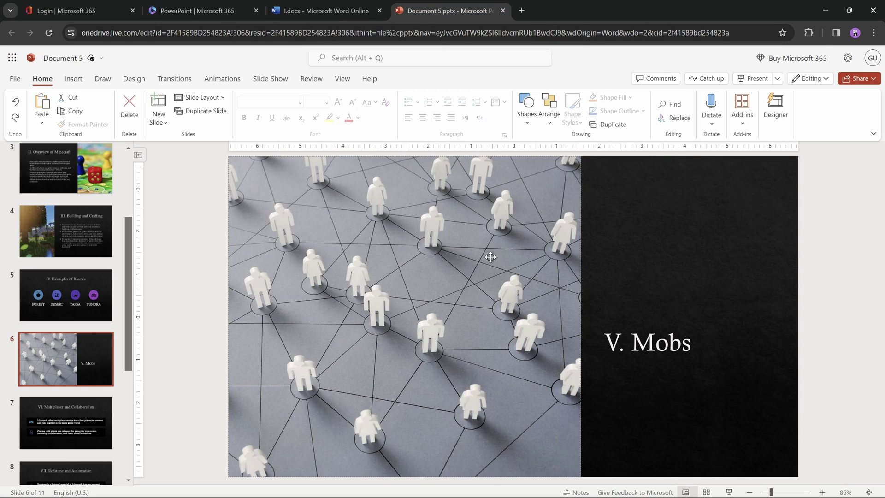
left_click_drag(129, 291, 131, 338)
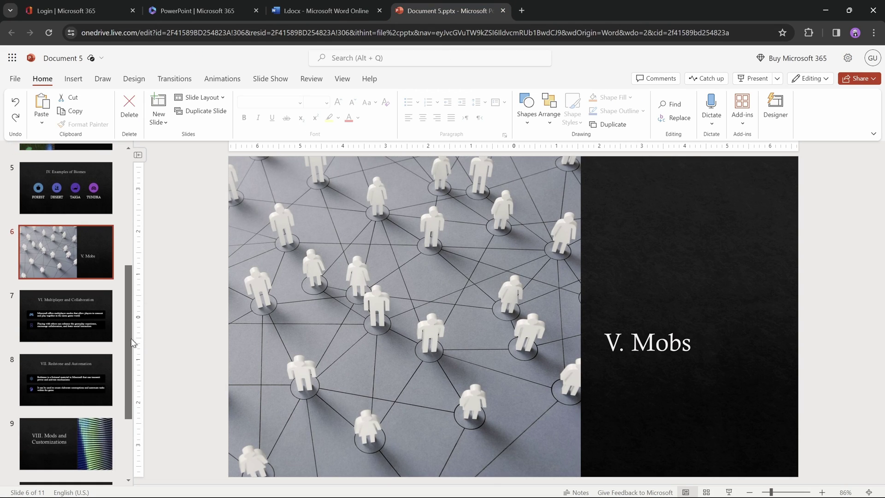
left_click(92, 330)
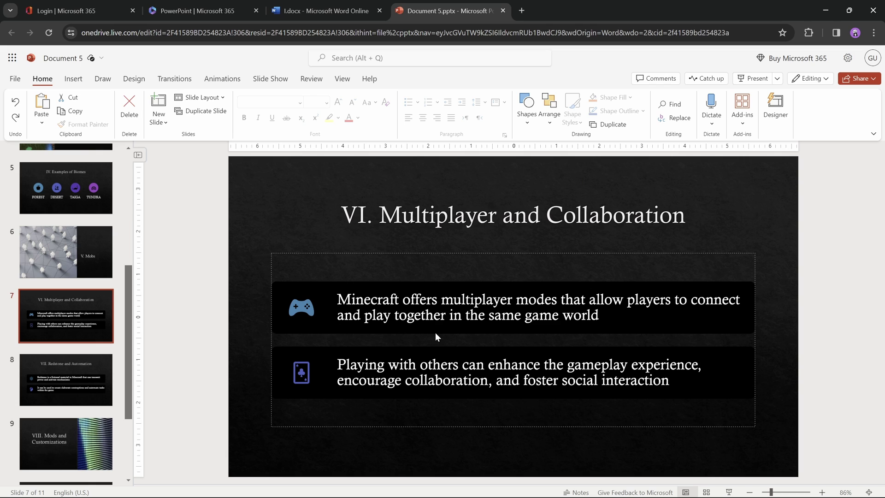
left_click(428, 302)
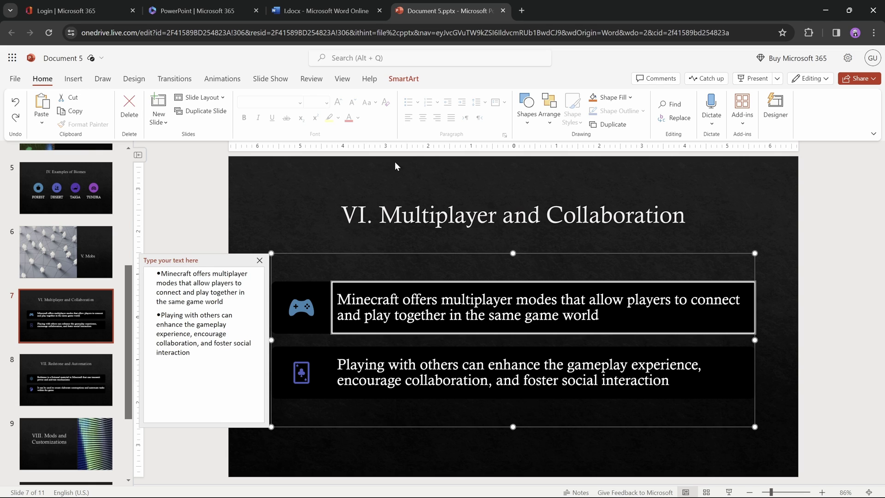
left_click(188, 212)
scroll(127, 324, "down", 2)
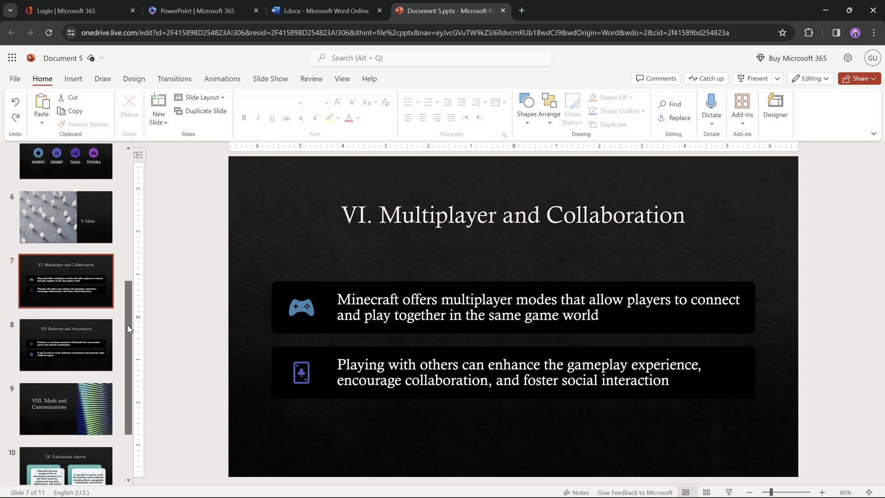
left_click(88, 314)
left_click(107, 352)
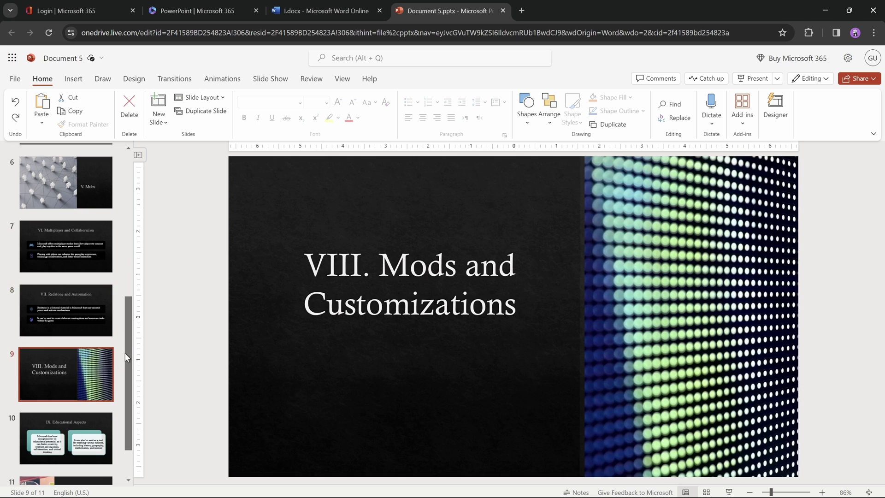
Compare the deck against the sections of the Word outline.
left_click_drag(129, 338, 132, 364)
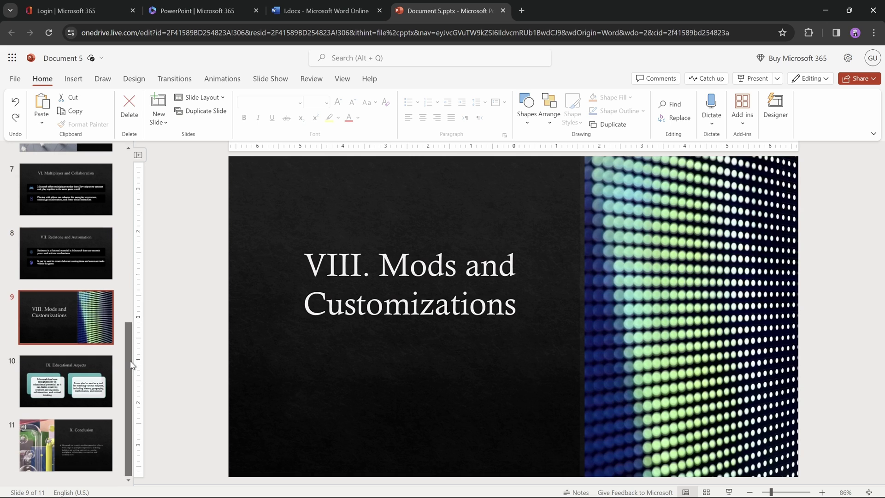
left_click(303, 11)
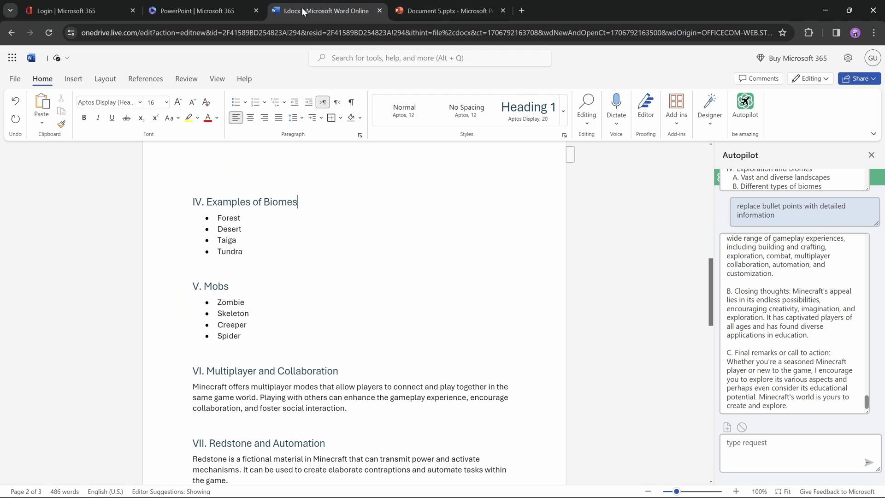
scroll(341, 280, "down", 2)
scroll(340, 280, "down", 10)
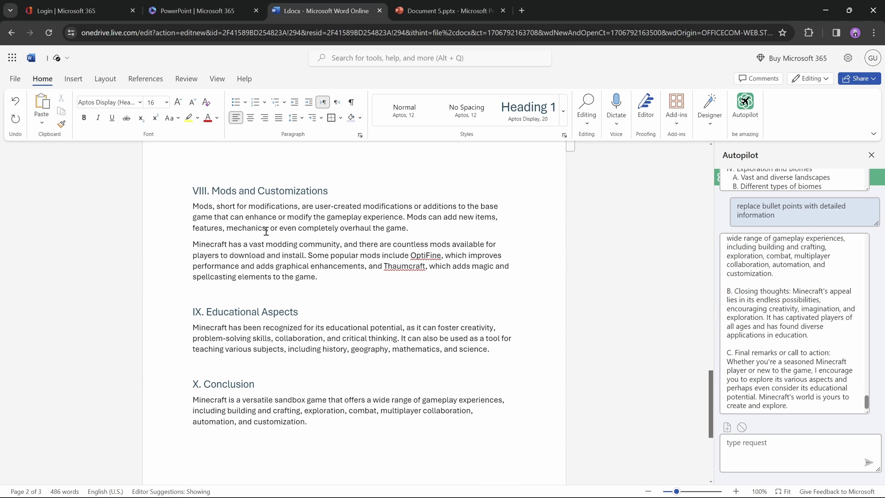
Review slides 10 (Educational Aspects) and 11 (Conclusion), then close the presentation.
left_click(417, 13)
left_click(89, 381)
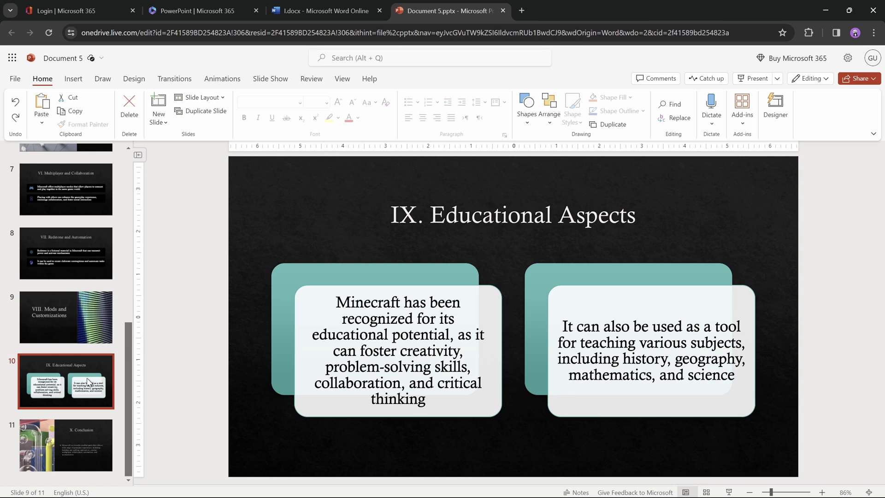
left_click(82, 441)
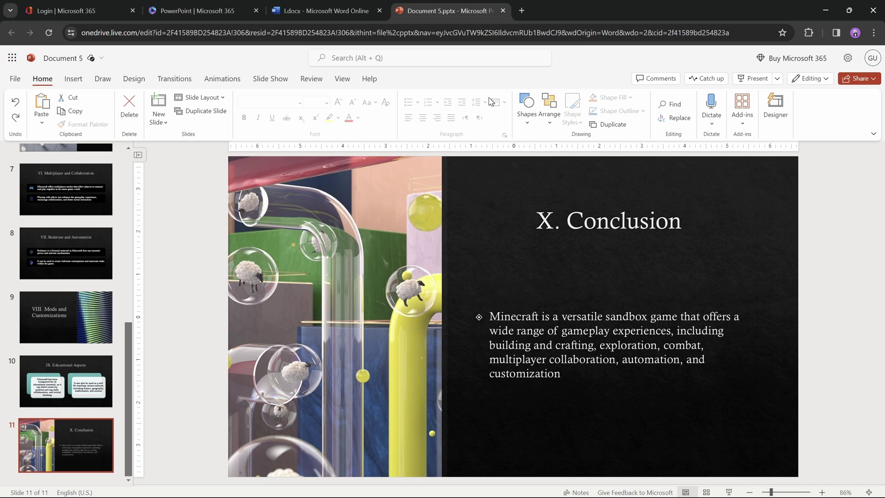
left_click(503, 10)
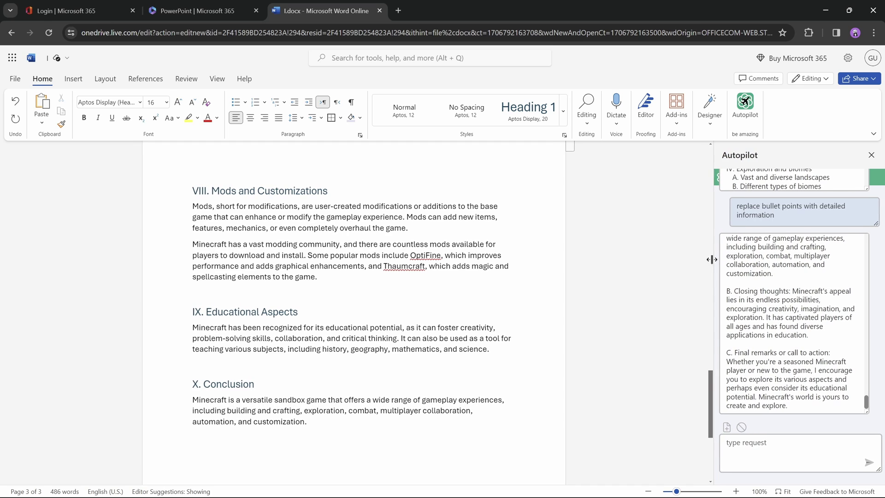
left_click_drag(710, 381, 713, 144)
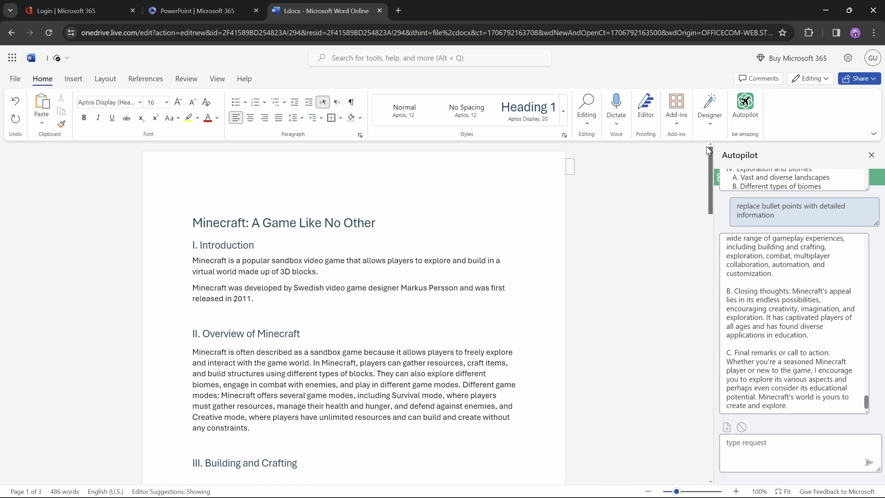
Re-export the Minecraft outline to PowerPoint with the red-and-green marble theme.
left_click(15, 79)
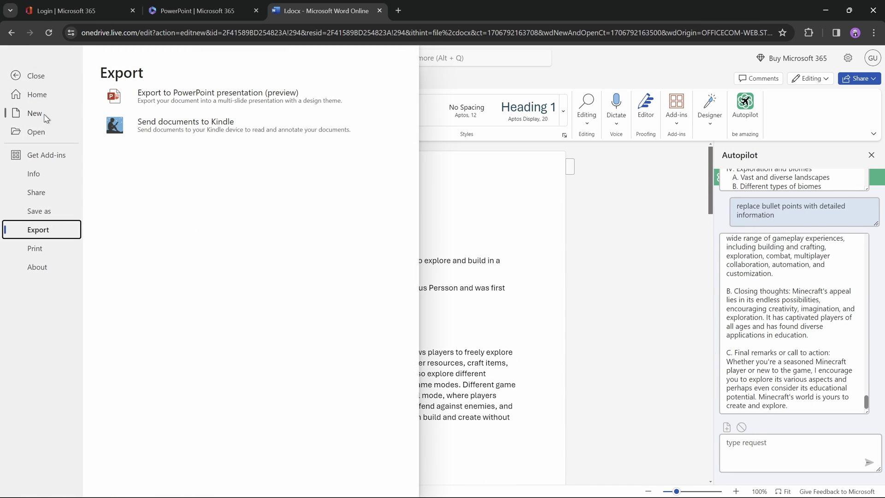
left_click(178, 103)
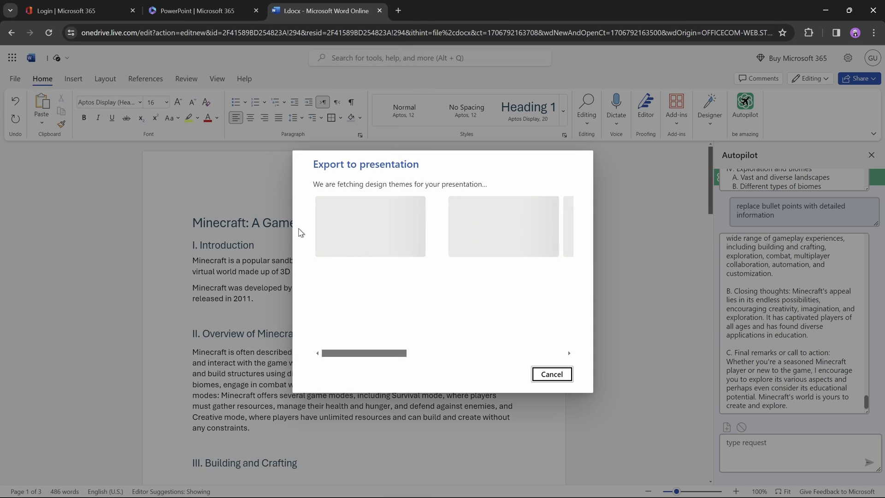
left_click(430, 278)
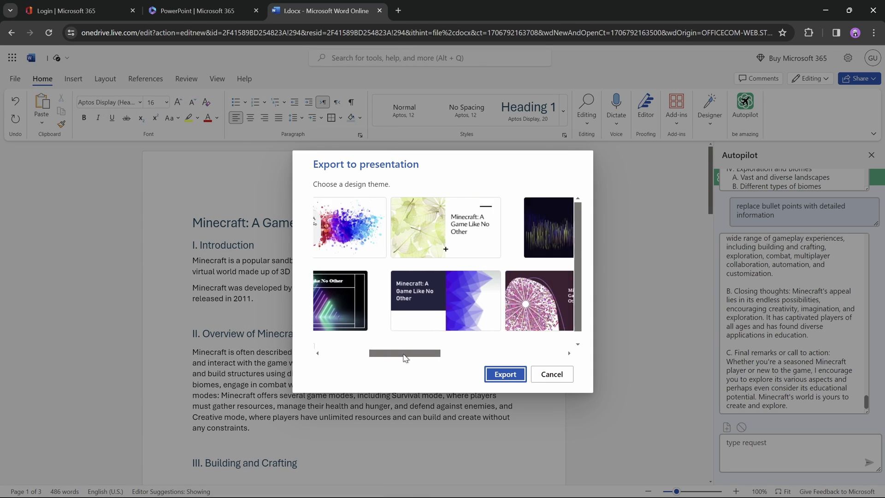
left_click_drag(358, 355, 397, 355)
left_click(467, 290)
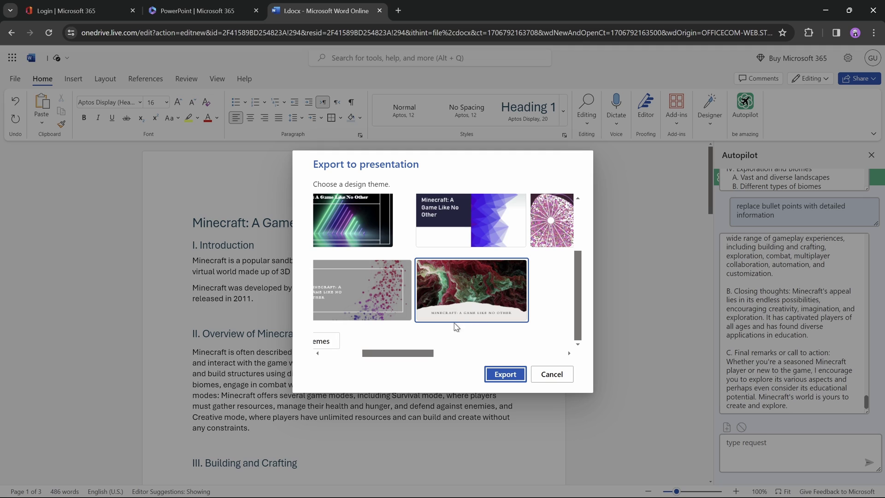
left_click(505, 374)
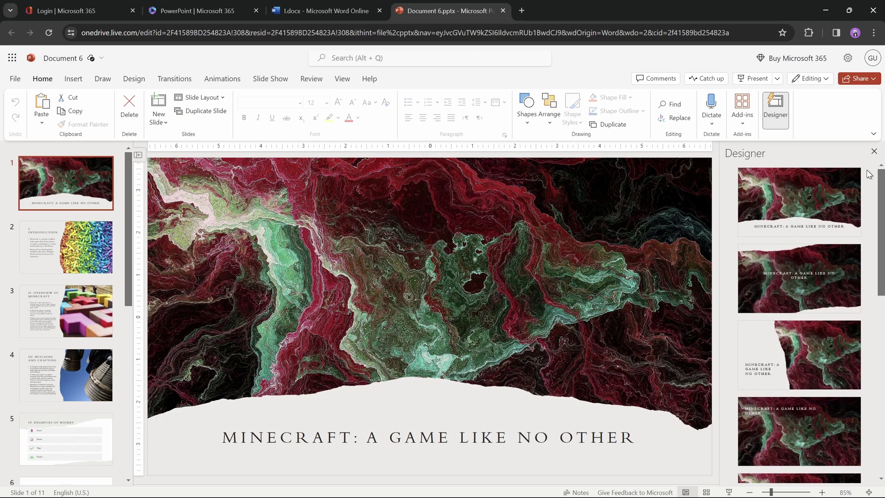
Close the Designer pane and delete the 'I.' prefix from slide 2's INTRODUCTION title.
left_click(874, 152)
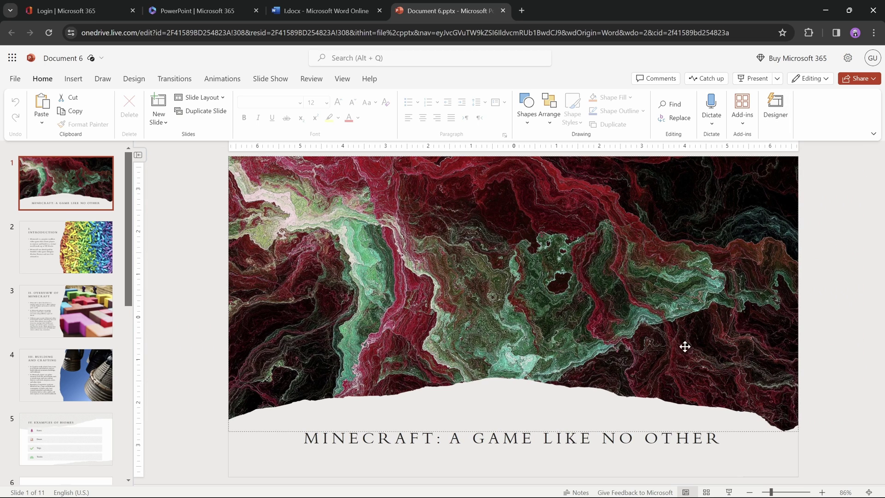
left_click(539, 439)
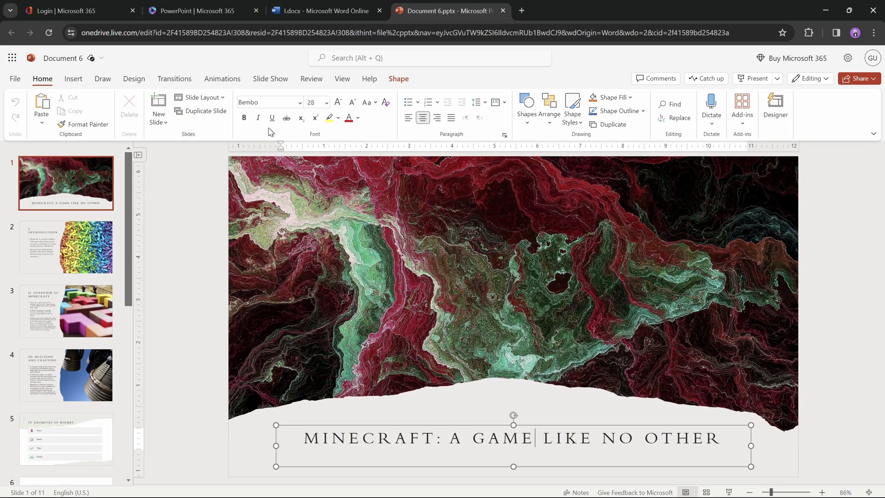
left_click(201, 210)
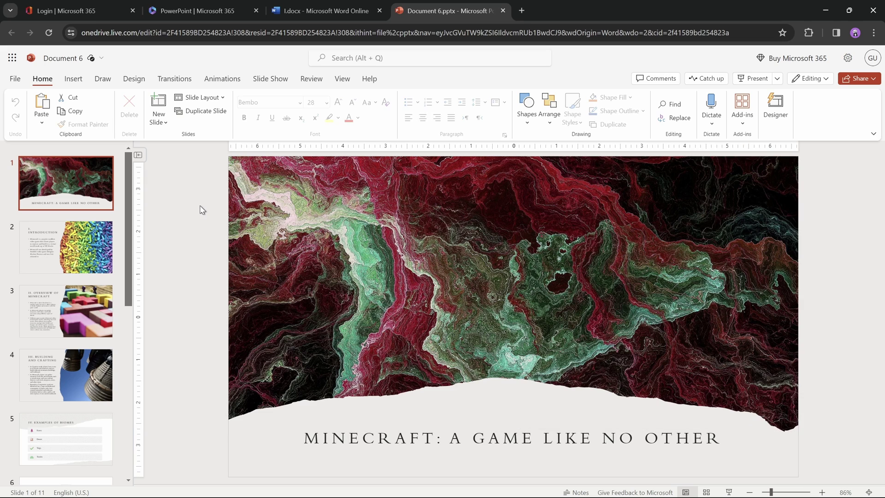
left_click(87, 248)
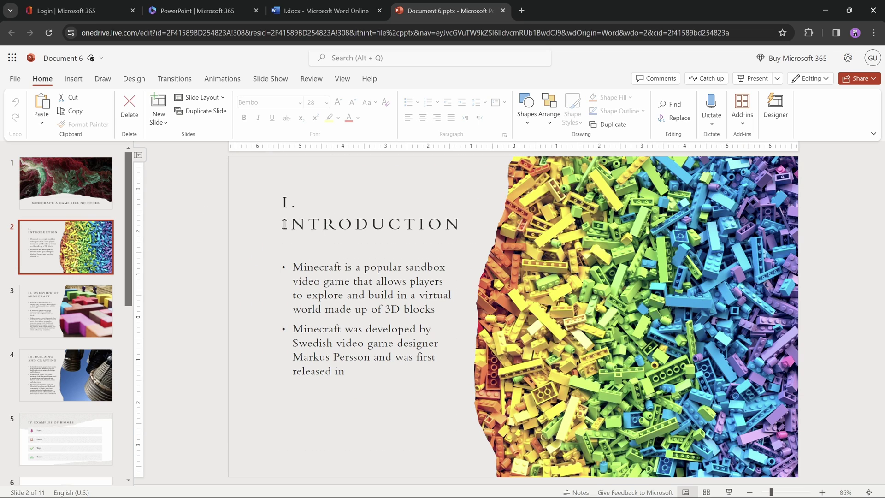
left_click(285, 224)
key("BackSpace")
key("BackSpace")
key("BackSpace")
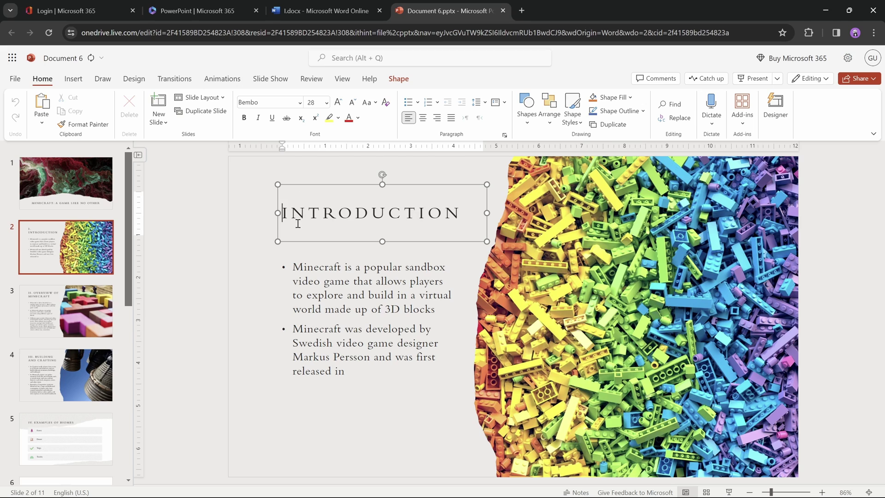
left_click(204, 232)
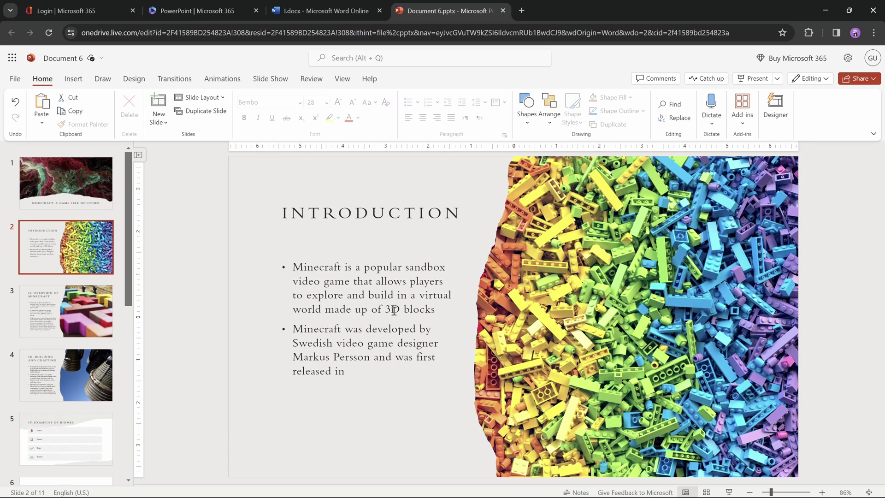
left_click(530, 261)
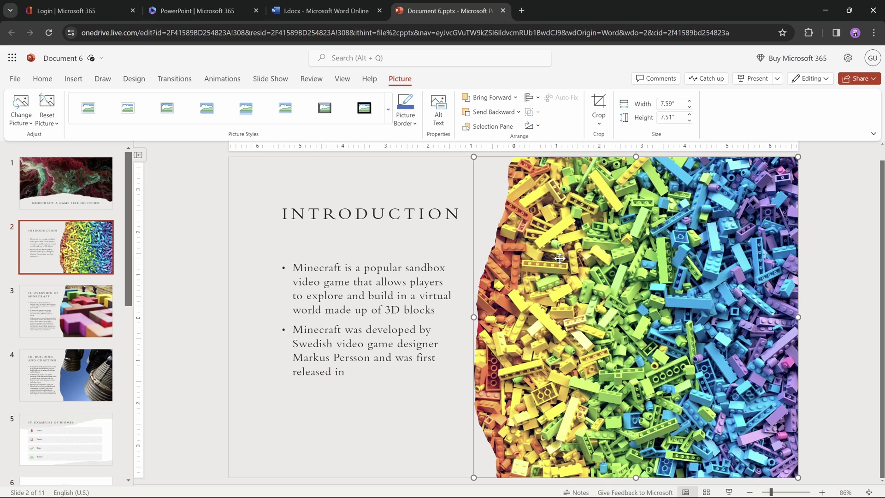
Swap slide 2's rainbow brick picture for a Minecraft forest landscape from a 'minecraft' web search.
right_click(599, 253)
mouse_move(665, 359)
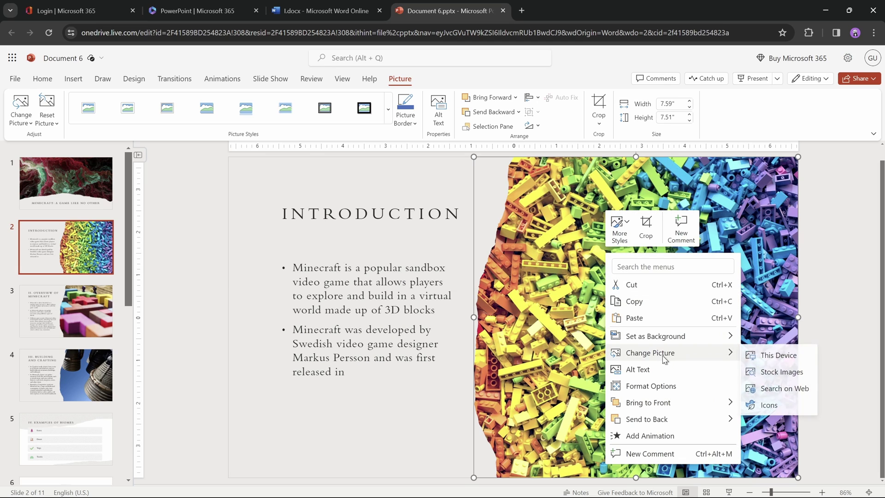
left_click(779, 389)
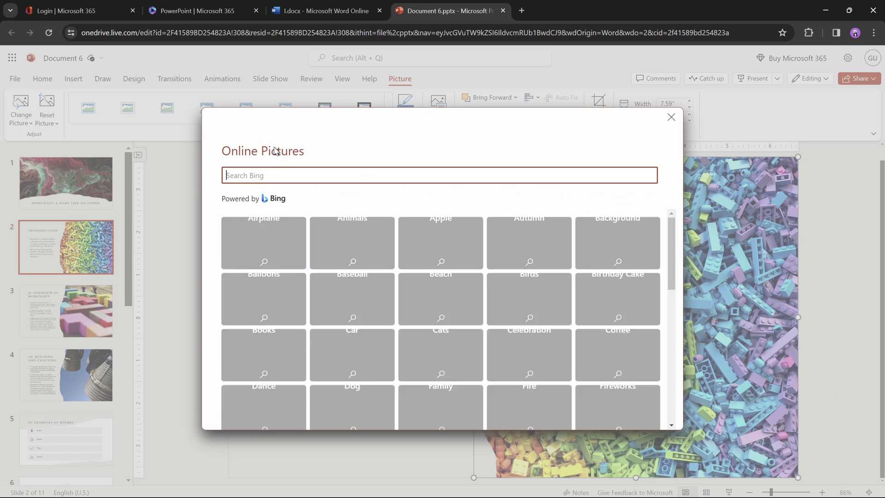
type("minecraft")
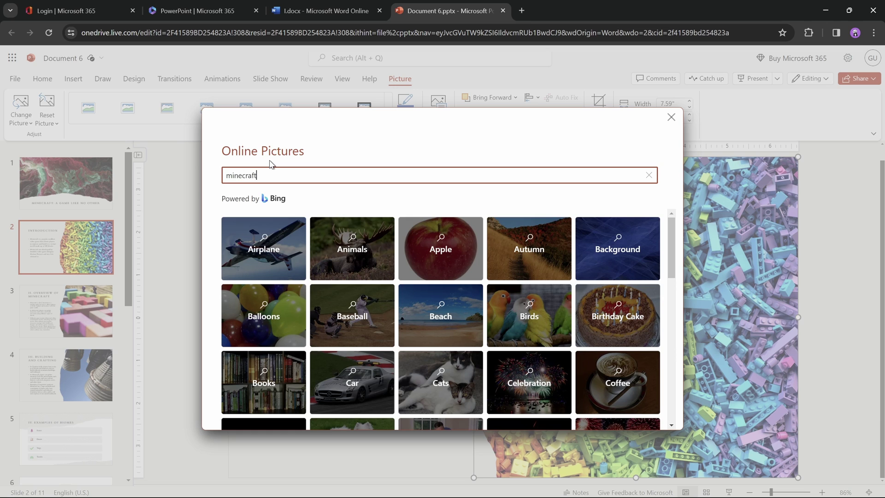
key("Return")
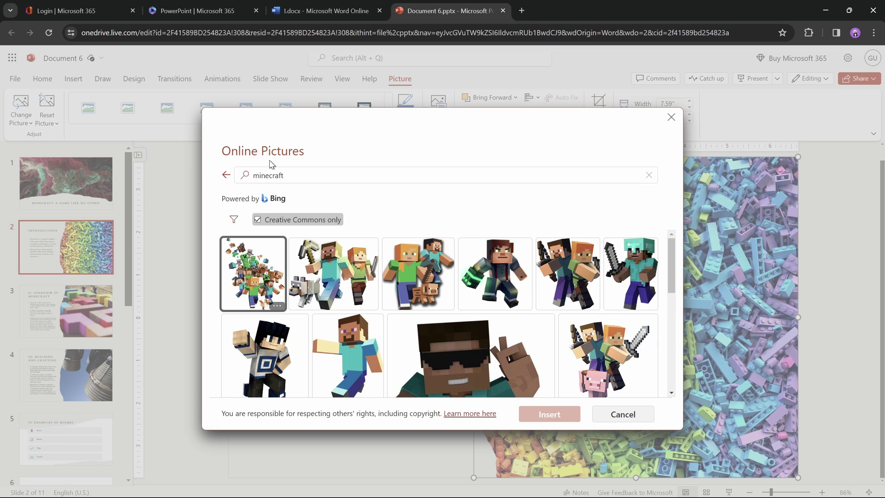
mouse_move(671, 253)
left_mouse_down()
mouse_move(668, 344)
mouse_move(669, 244)
left_mouse_up()
left_click(293, 171)
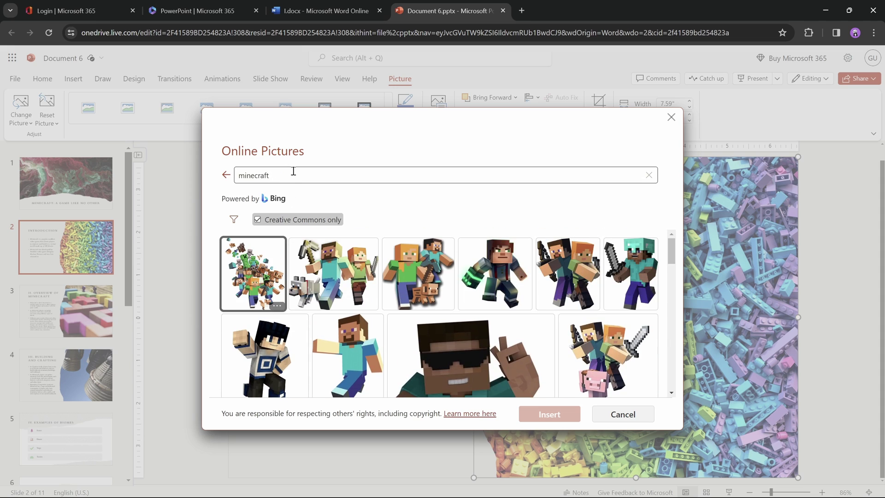
left_click(292, 173)
key("Return")
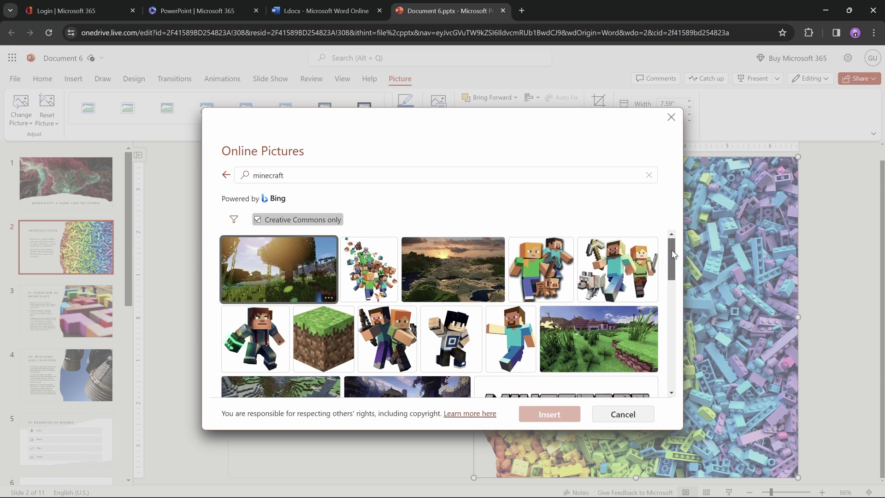
left_click_drag(671, 249, 670, 278)
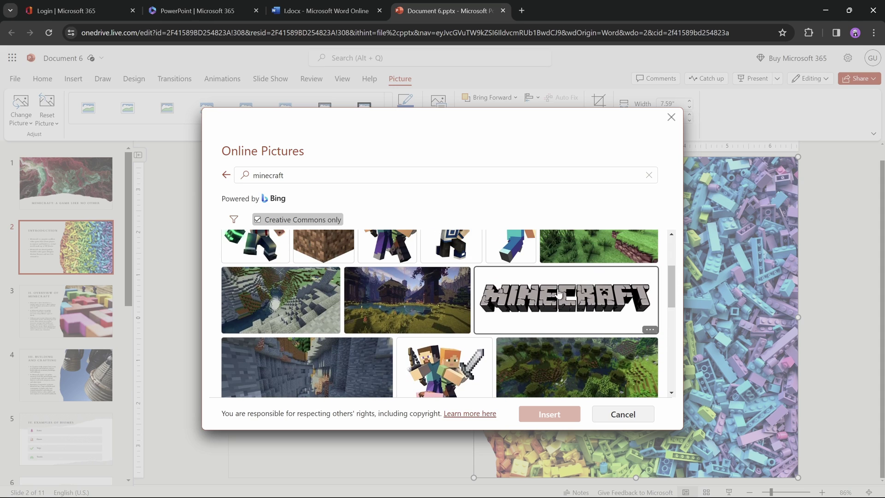
left_click(548, 361)
left_click(557, 414)
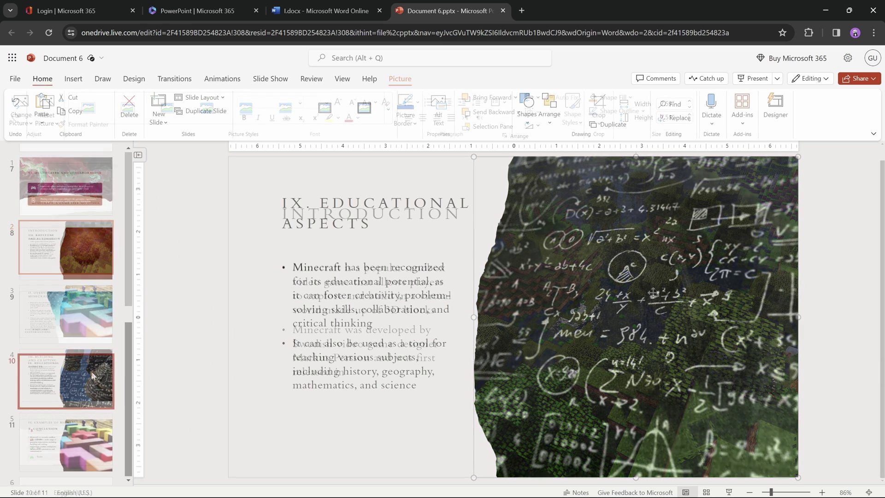
Apply the second Designer suggestion to slide 10, IX. Educational Aspects.
left_click(138, 81)
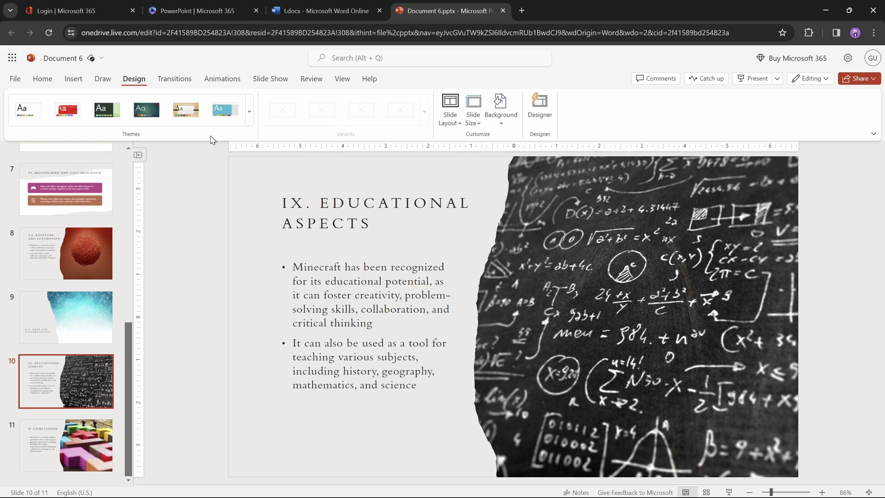
left_click(539, 108)
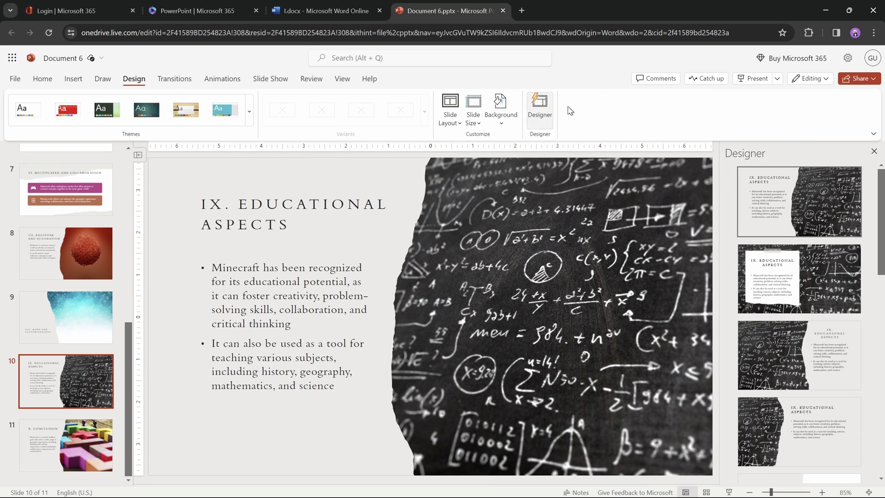
left_click(822, 270)
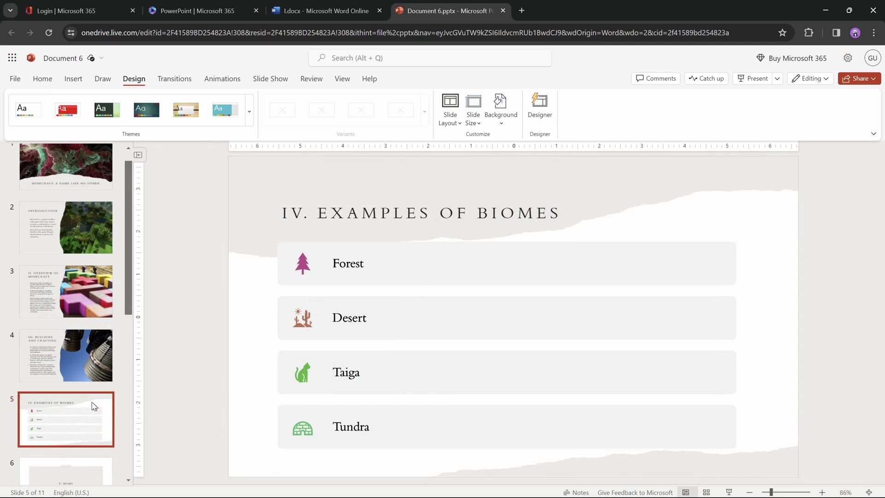
Give the biomes SmartArt graphic on slide 5 a Fly In animation.
left_click(380, 326)
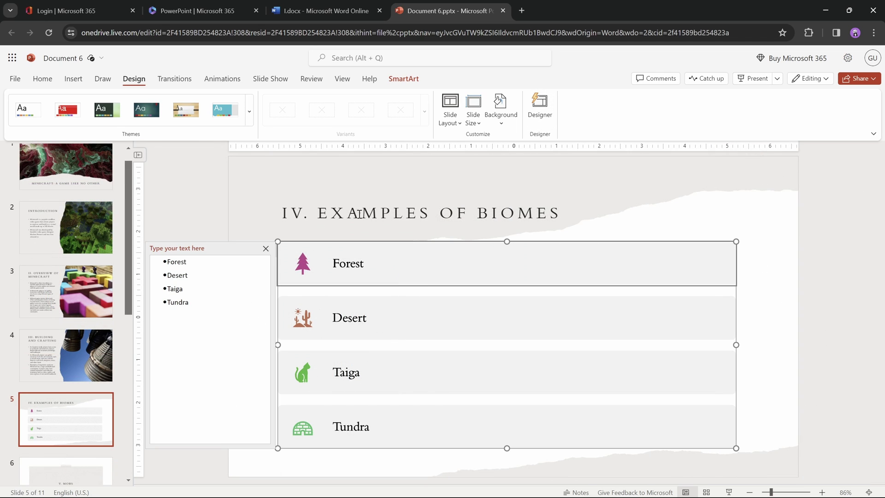
left_click(222, 79)
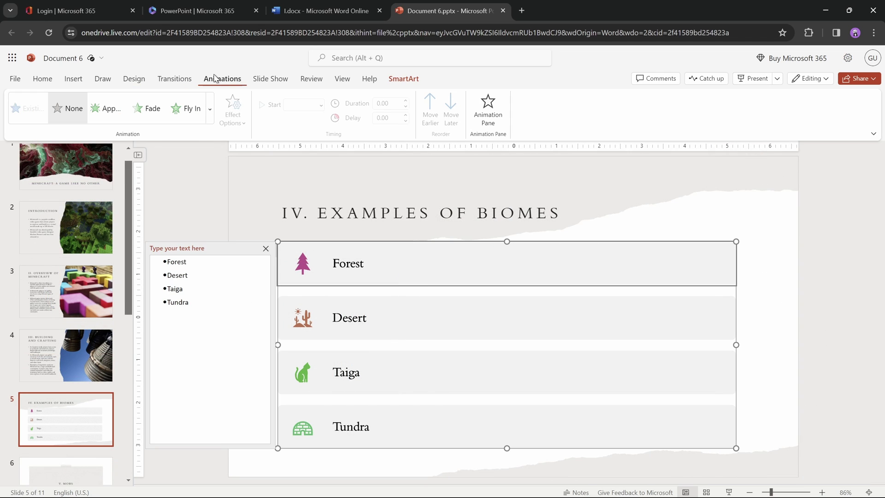
left_click(189, 110)
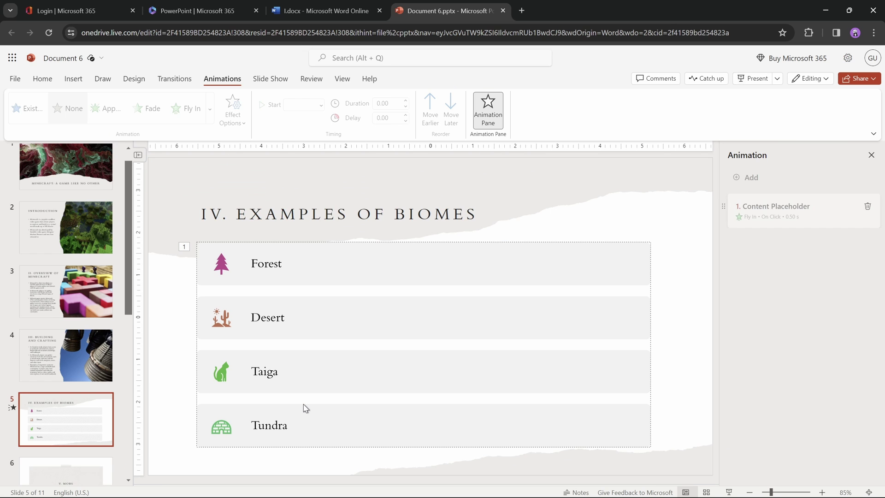
Make slide 3's three Overview bullets Fly In, then preview the slide show.
left_click(81, 296)
left_click(291, 280)
left_click(315, 262)
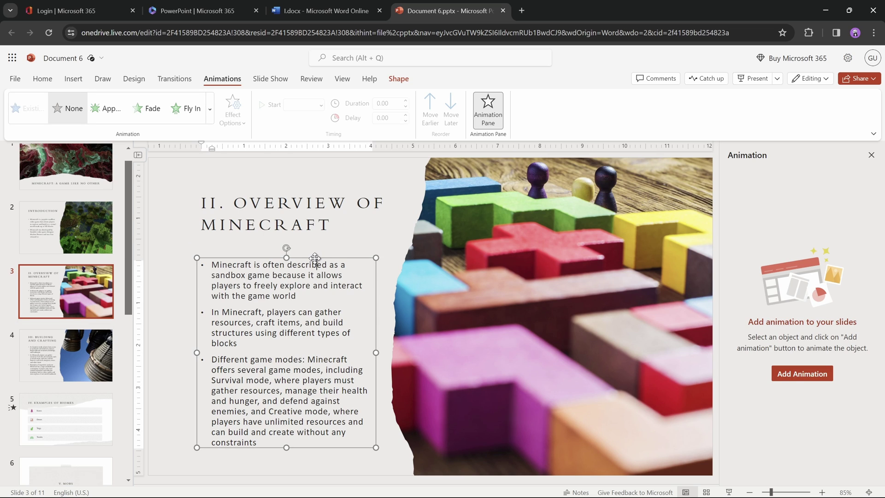
left_click(189, 108)
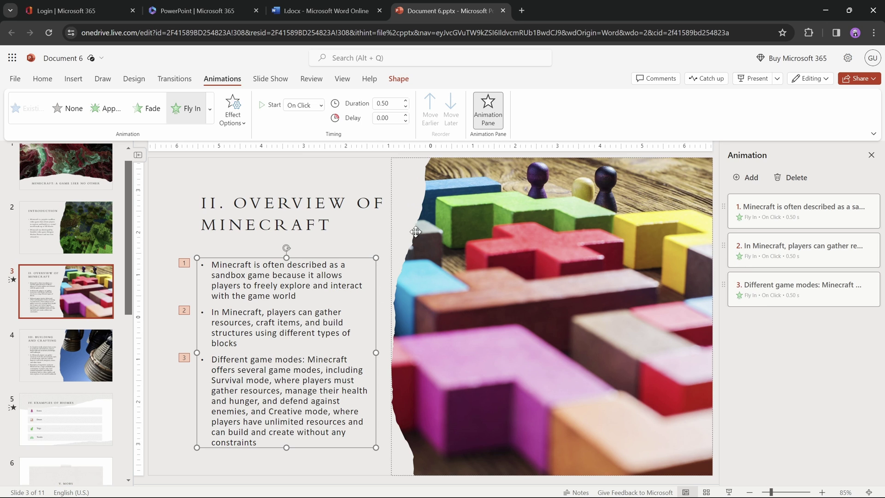
left_click(769, 210)
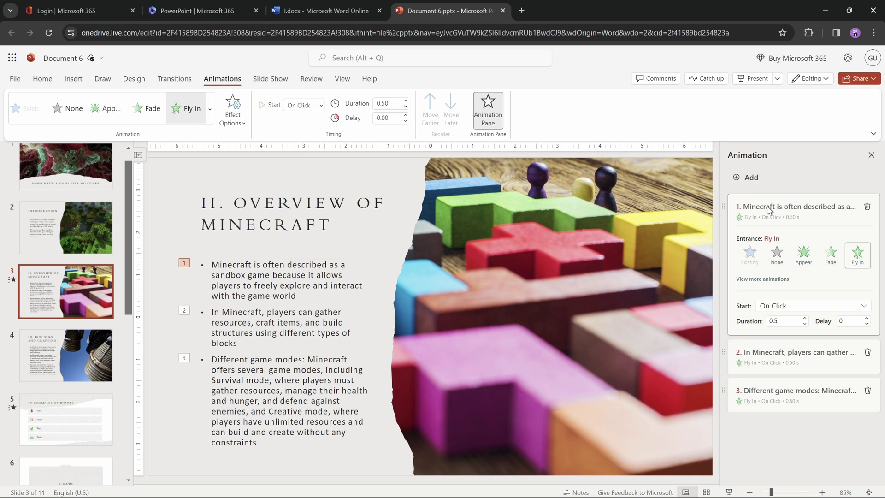
key("shift+F5")
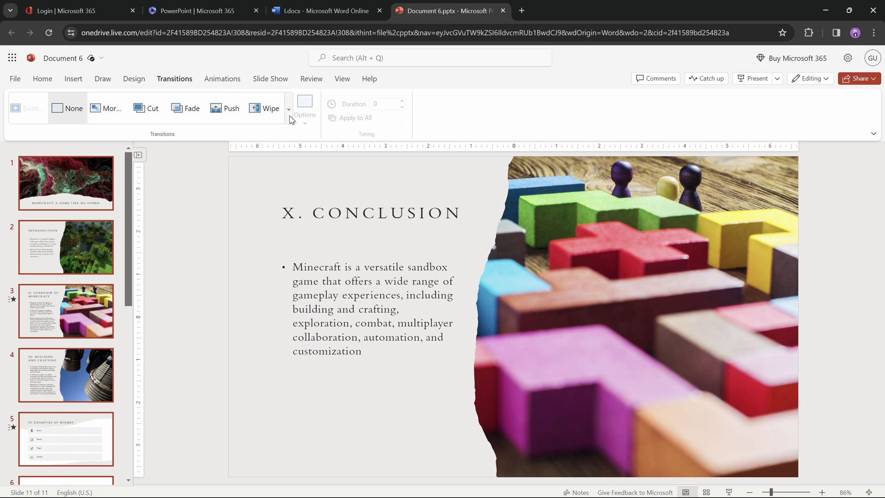
Apply a 0.7-second Fade transition to the selected slides.
left_click(288, 109)
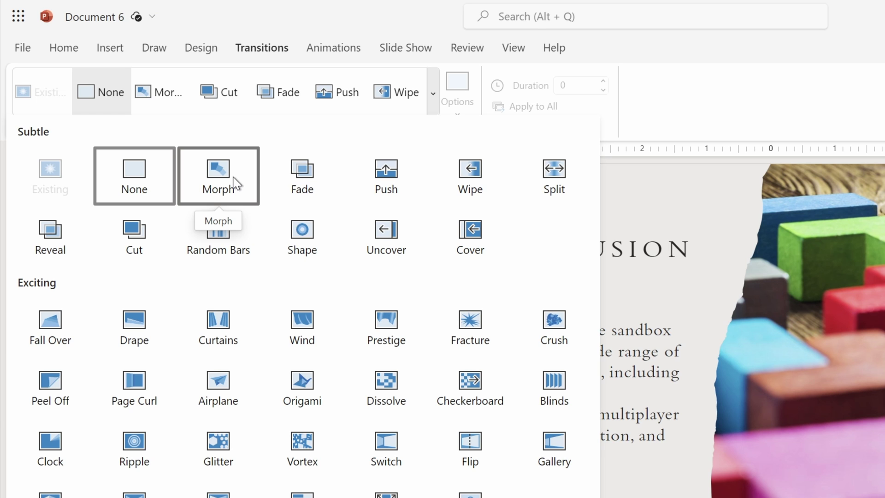
left_click(305, 184)
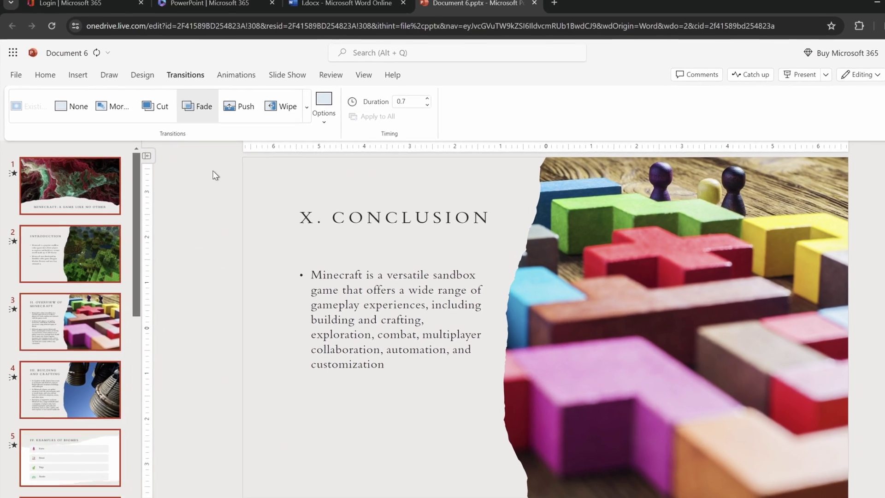